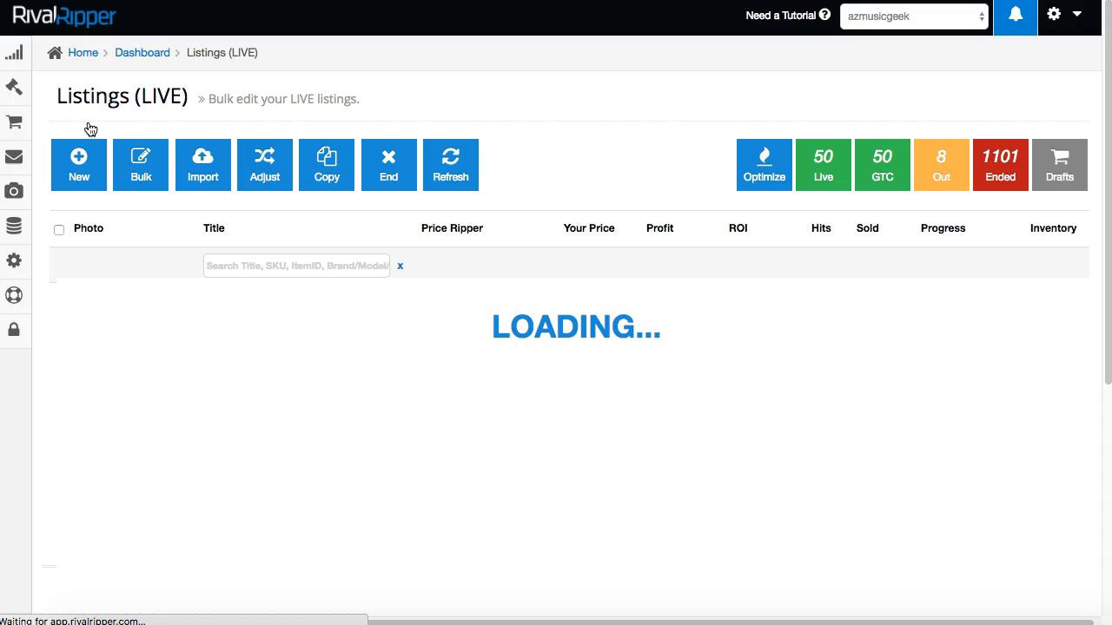
Open the Import page from the Listings (LIVE) toolbar.
{"action": "left_click", "coordinate": [200, 171]}
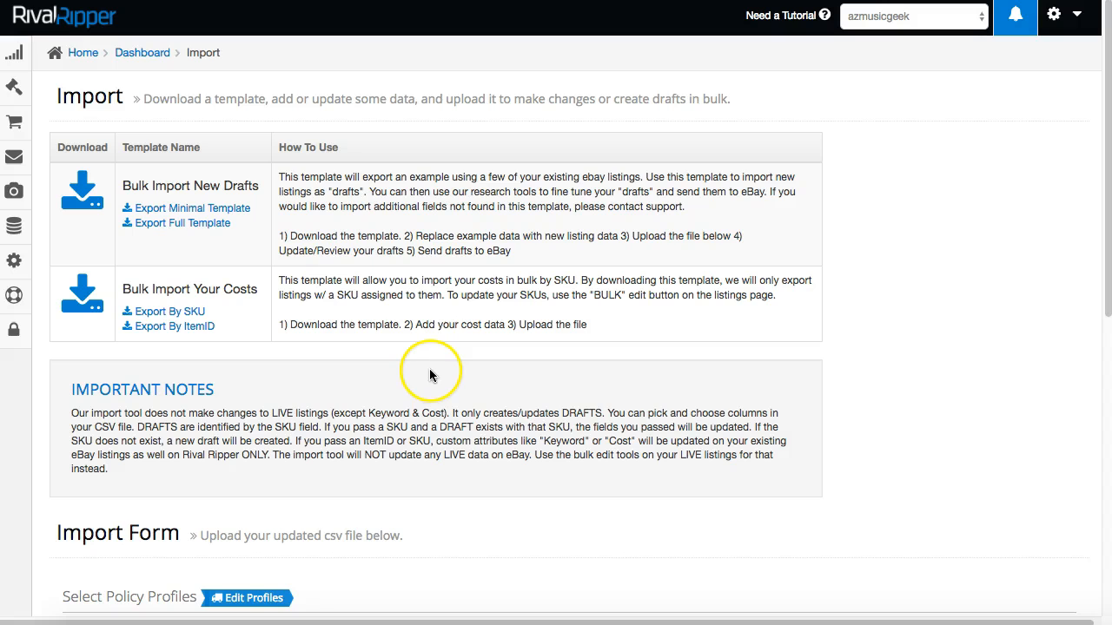
Scroll down to the import form showing the shipping, return and payment policies.
{"action": "scroll", "coordinate": [422, 363], "scroll_direction": "down", "scroll_amount": 5}
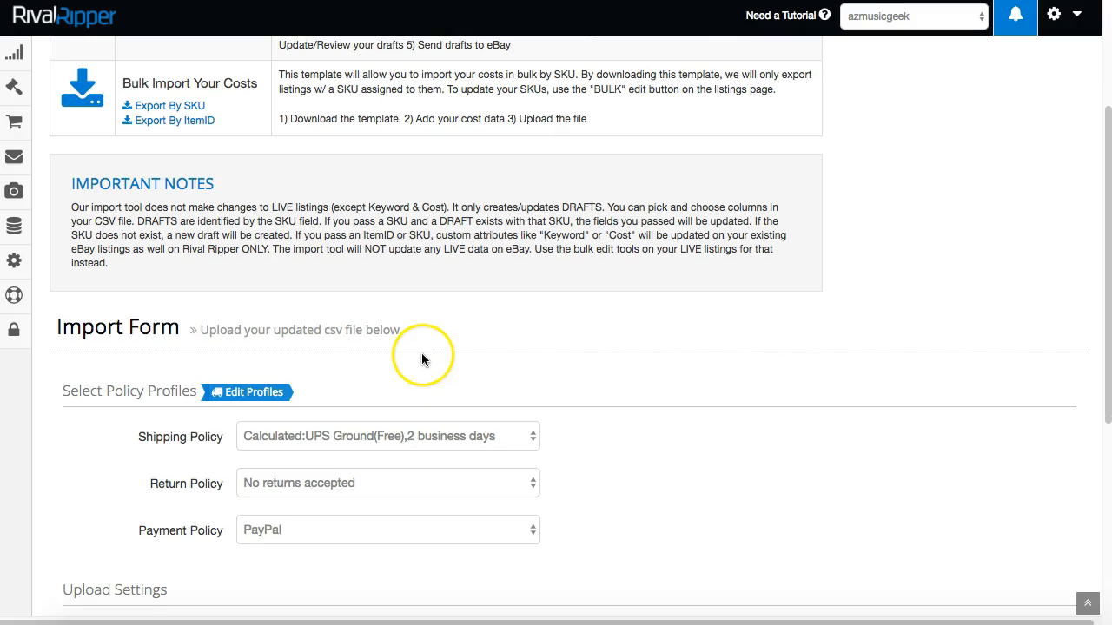
{"action": "scroll", "coordinate": [608, 328], "scroll_direction": "down", "scroll_amount": 3}
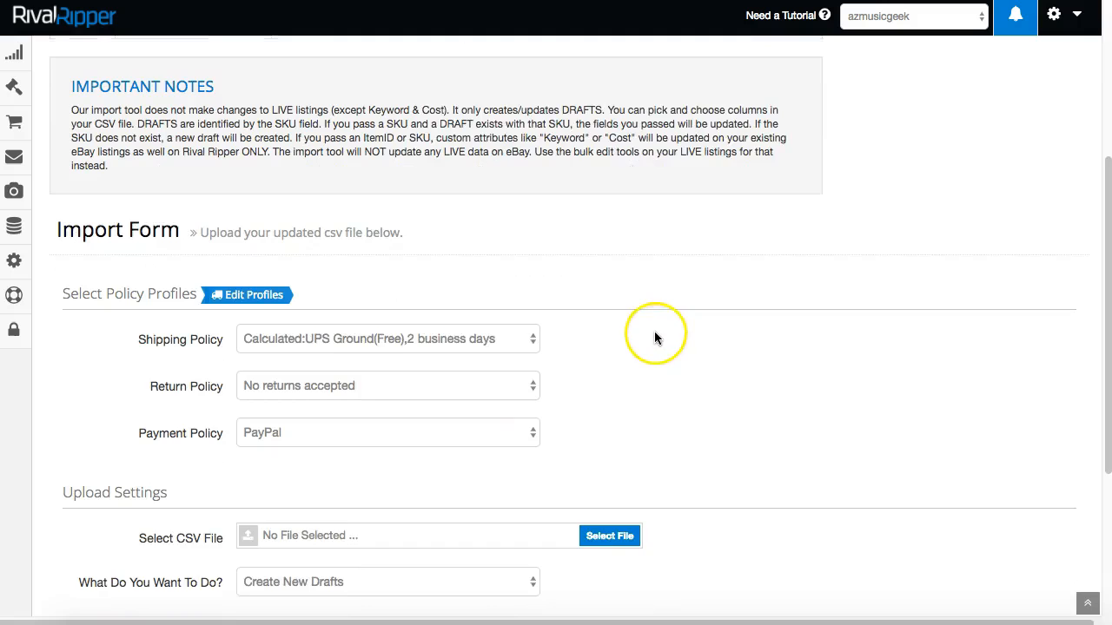
{"action": "scroll", "coordinate": [646, 329], "scroll_direction": "down", "scroll_amount": 1}
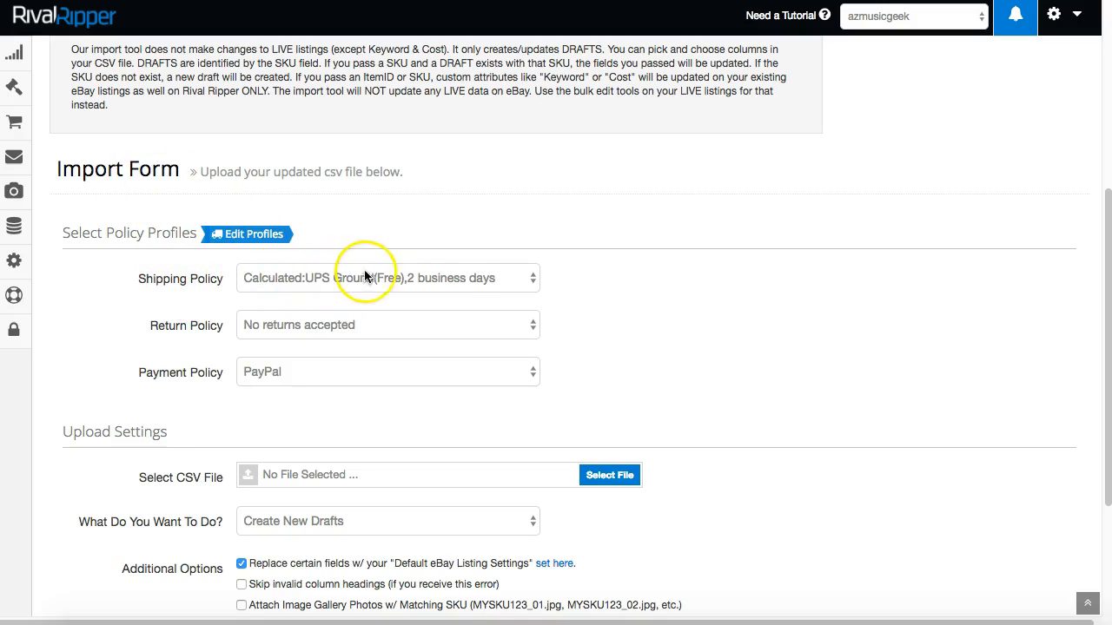
{"action": "left_click", "coordinate": [521, 278]}
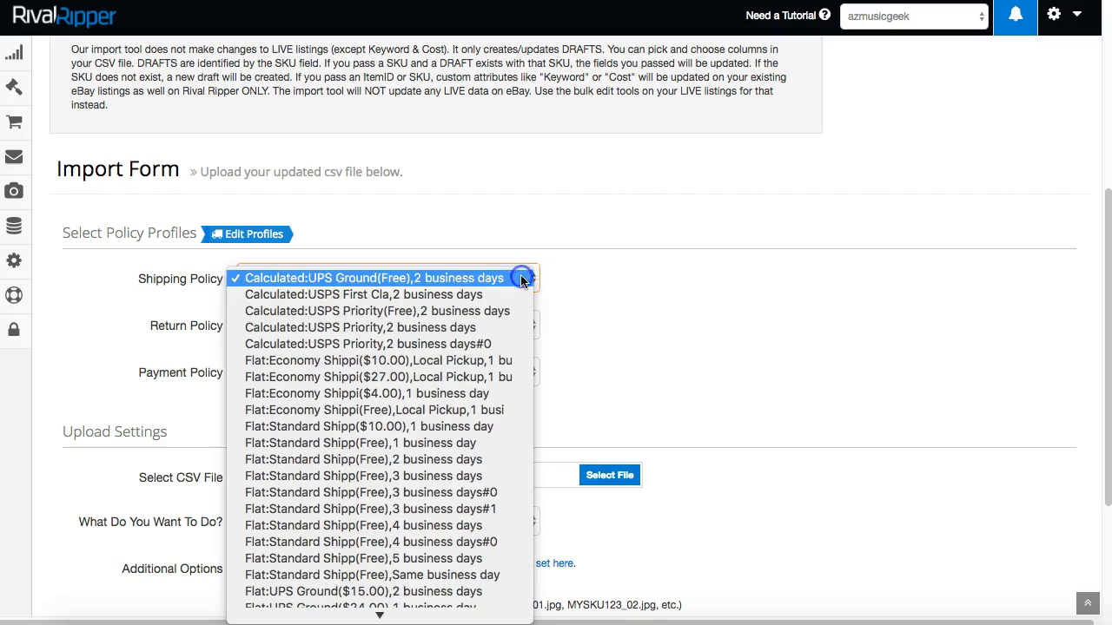
{"action": "left_click", "coordinate": [607, 277]}
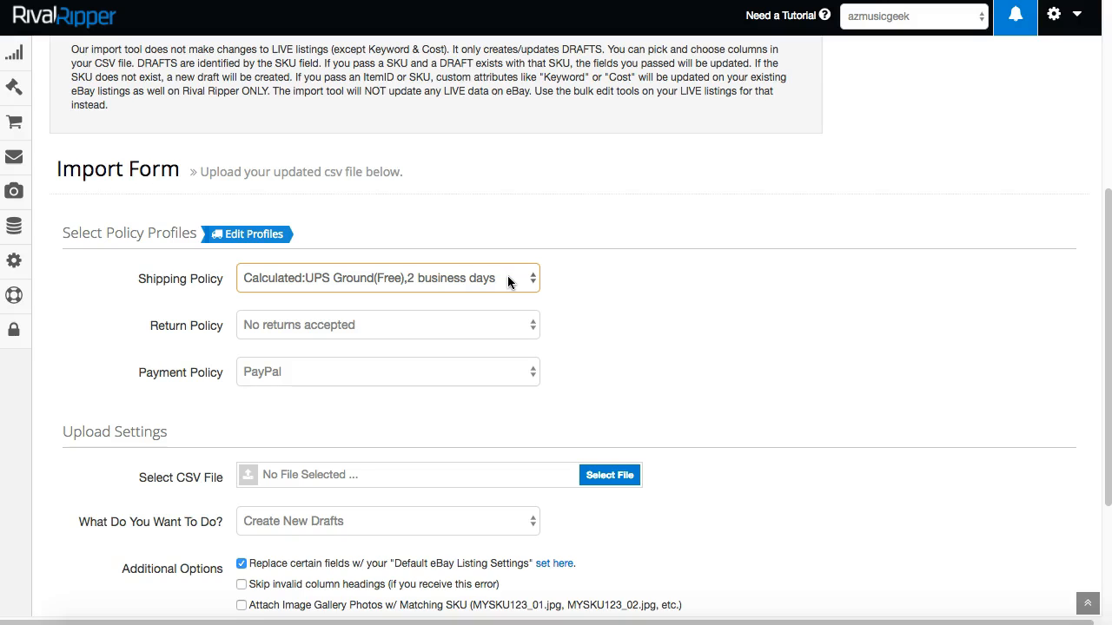
{"action": "left_click", "coordinate": [442, 278]}
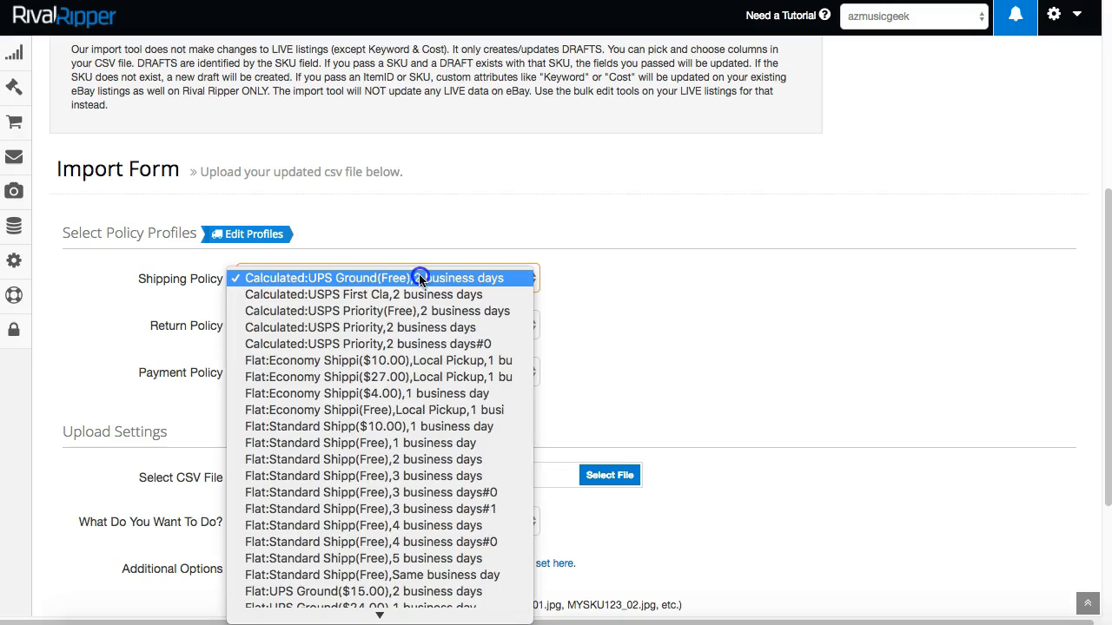
{"action": "left_click", "coordinate": [183, 279]}
{"action": "left_click", "coordinate": [143, 277]}
{"action": "left_click_drag", "start_coordinate": [150, 279], "coordinate": [223, 279]}
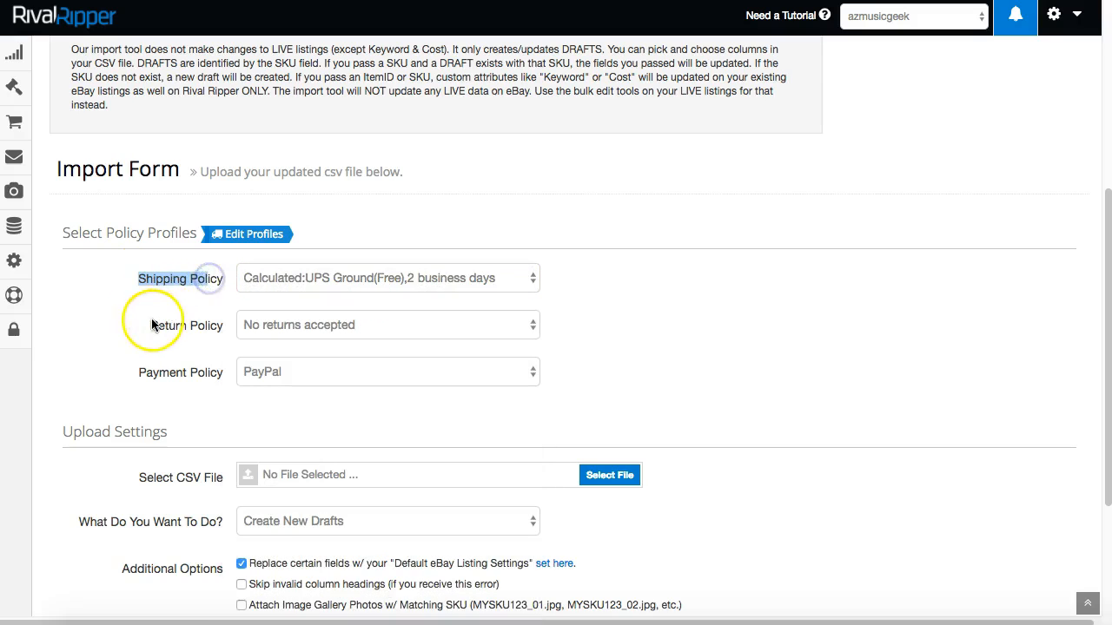
{"action": "left_click_drag", "start_coordinate": [150, 324], "coordinate": [230, 325]}
{"action": "left_click_drag", "start_coordinate": [139, 373], "coordinate": [224, 378]}
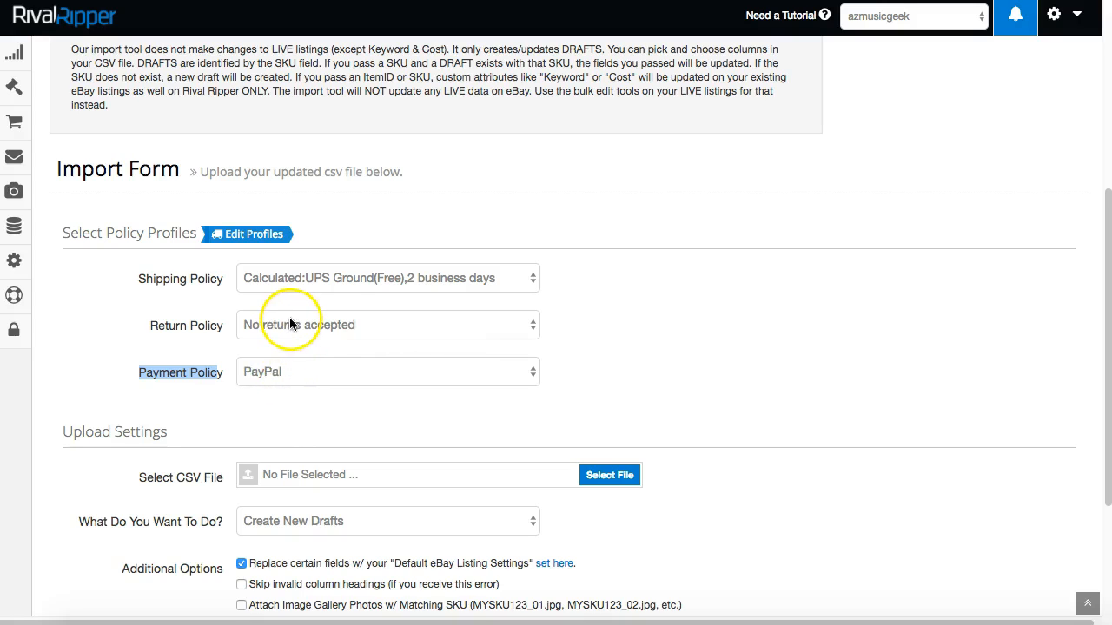
{"action": "left_click", "coordinate": [386, 325]}
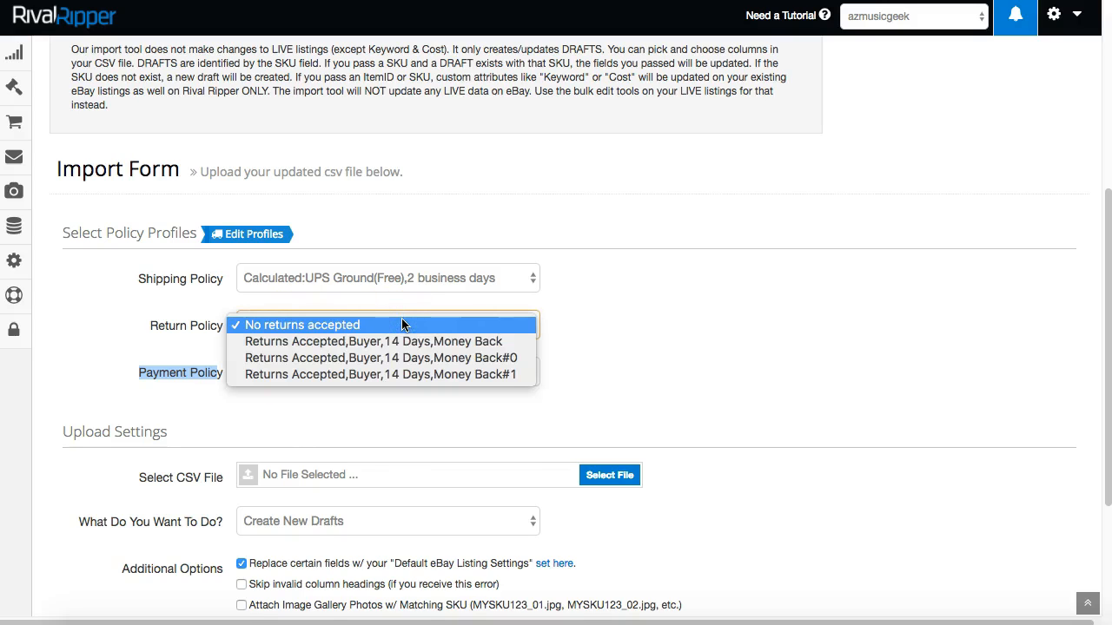
{"action": "left_click", "coordinate": [358, 345]}
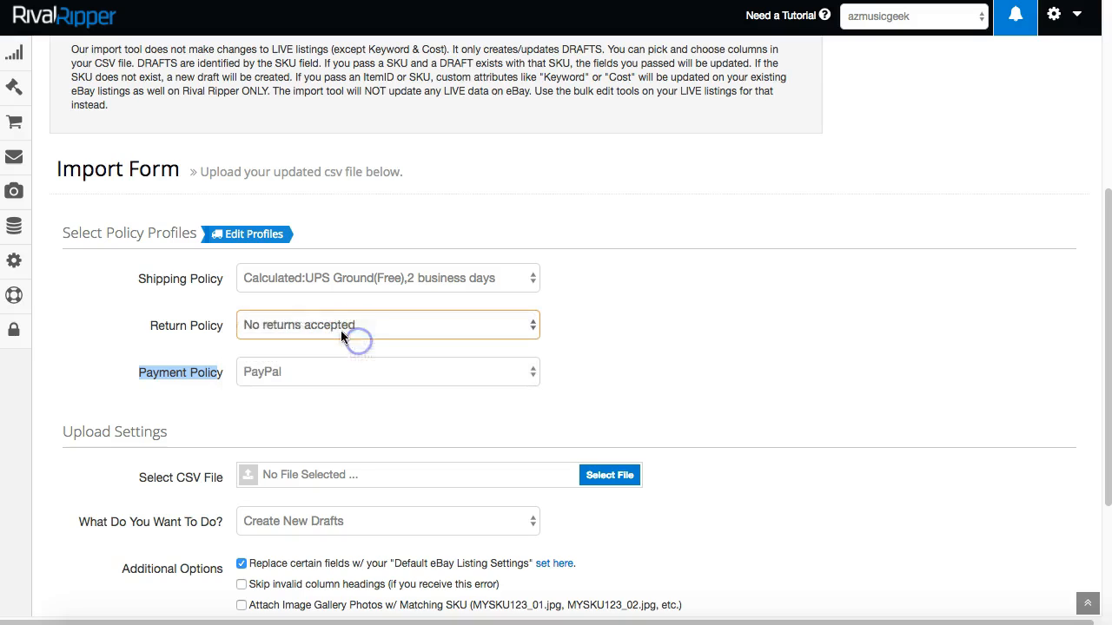
{"action": "left_click", "coordinate": [308, 323]}
{"action": "left_click", "coordinate": [298, 308]}
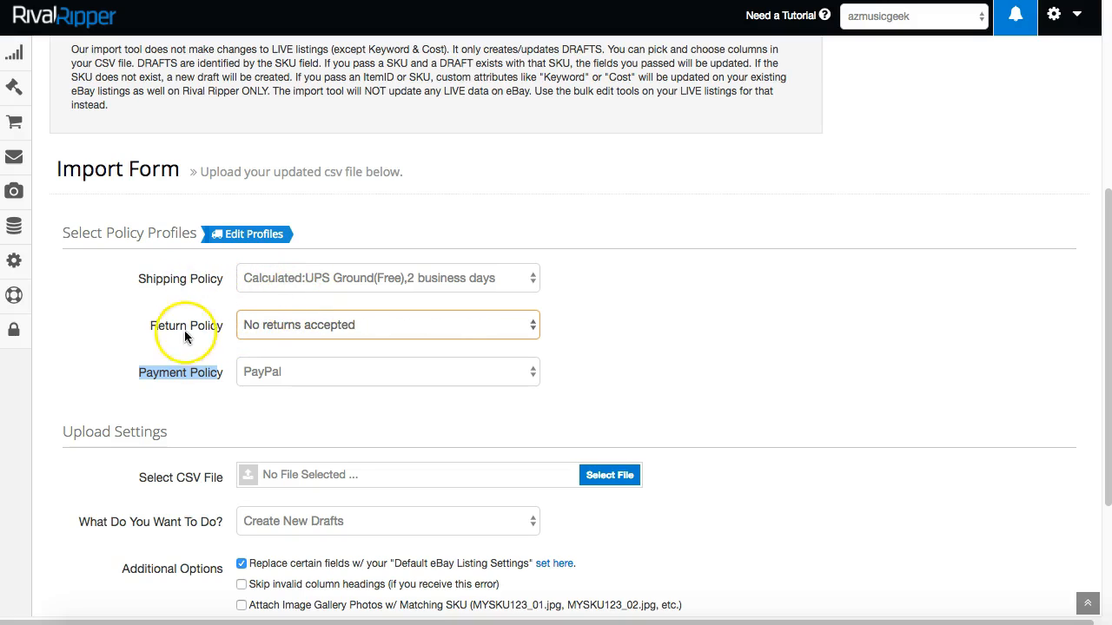
Use the empty CSV file field and Select File button, which reloads the Import page.
{"action": "left_click", "coordinate": [648, 380]}
{"action": "scroll", "coordinate": [698, 350], "scroll_direction": "down", "scroll_amount": 3}
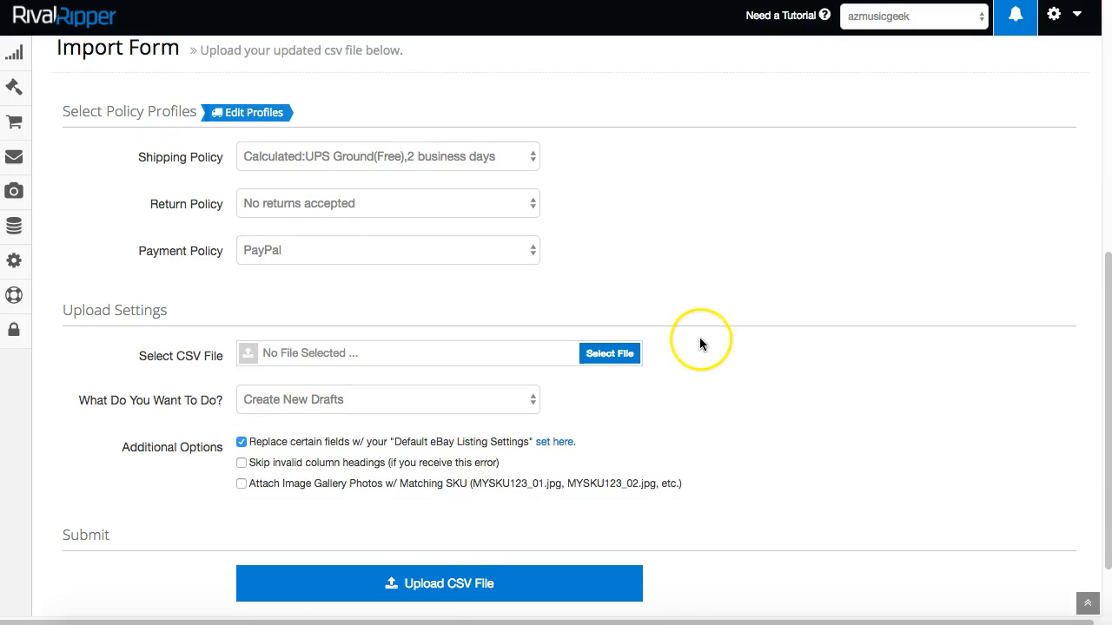
{"action": "scroll", "coordinate": [699, 339], "scroll_direction": "down", "scroll_amount": 1}
{"action": "left_click", "coordinate": [290, 331]}
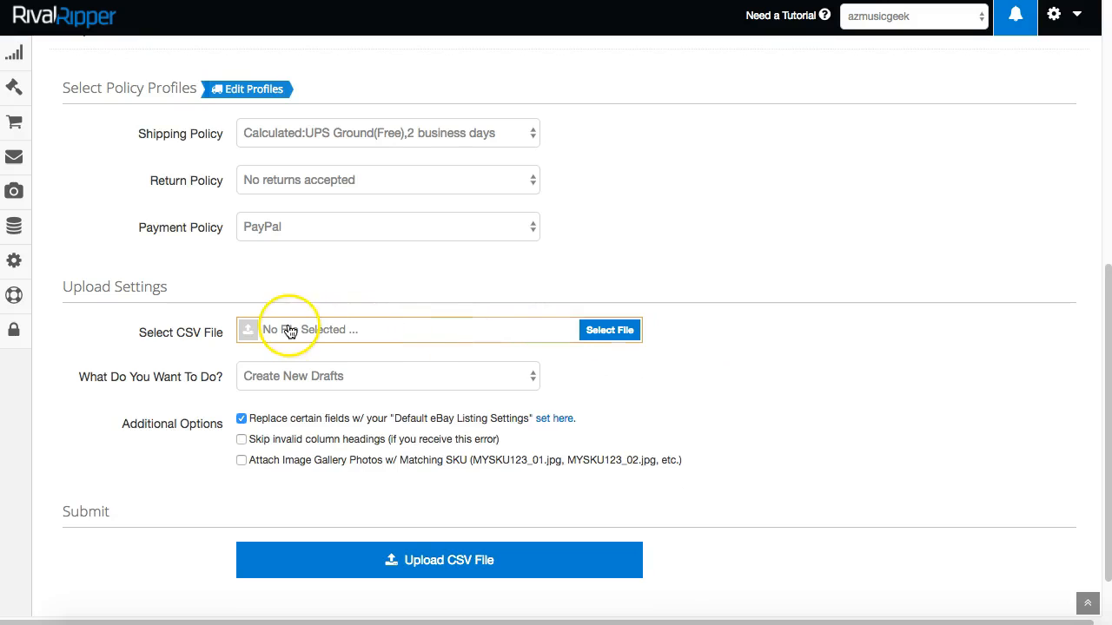
{"action": "left_click", "coordinate": [185, 330]}
{"action": "left_click", "coordinate": [439, 332]}
{"action": "left_click", "coordinate": [632, 337]}
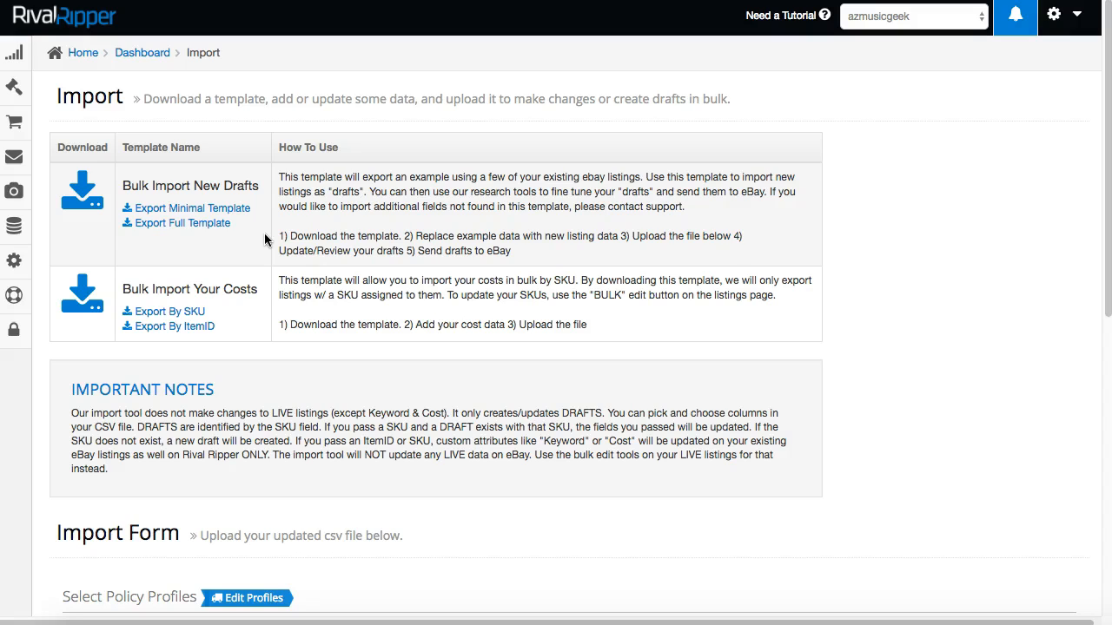
Choose HD-Export-20160102-BabyGates-40.csv as the upload file and review the import action options.
{"action": "scroll", "coordinate": [435, 451], "scroll_direction": "down", "scroll_amount": 5}
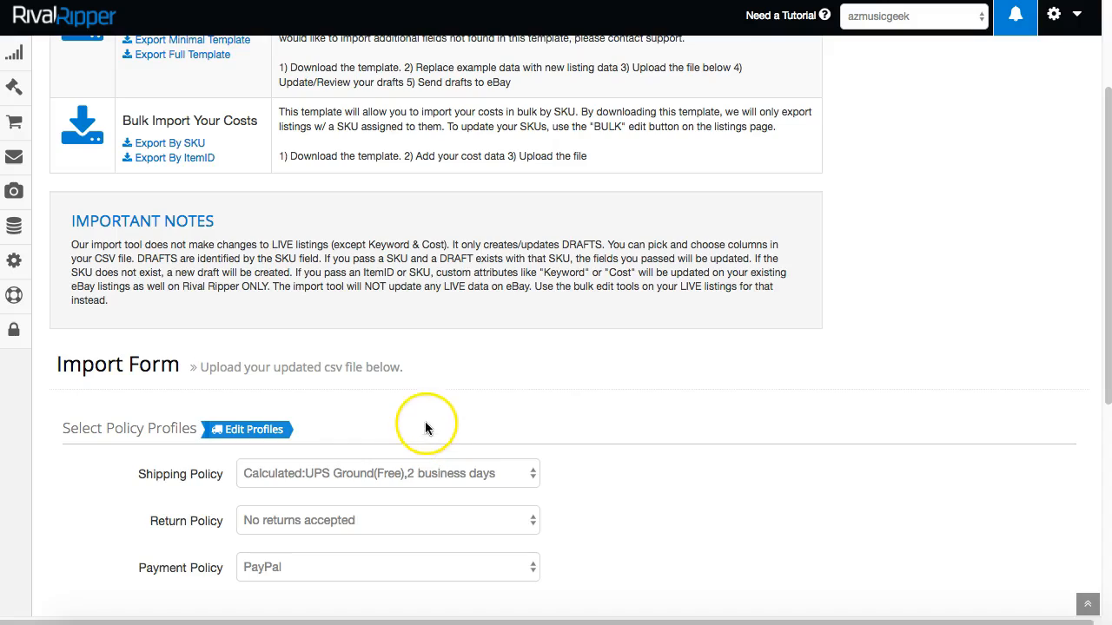
{"action": "scroll", "coordinate": [434, 365], "scroll_direction": "down", "scroll_amount": 3}
{"action": "left_click", "coordinate": [359, 308]}
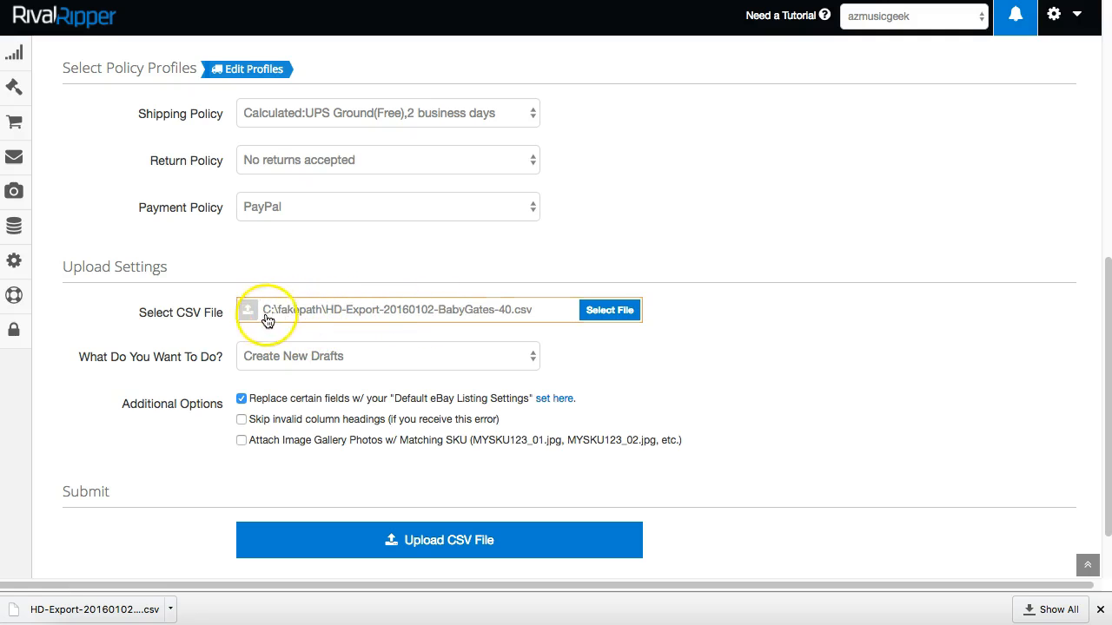
{"action": "left_click_drag", "start_coordinate": [92, 355], "coordinate": [218, 356]}
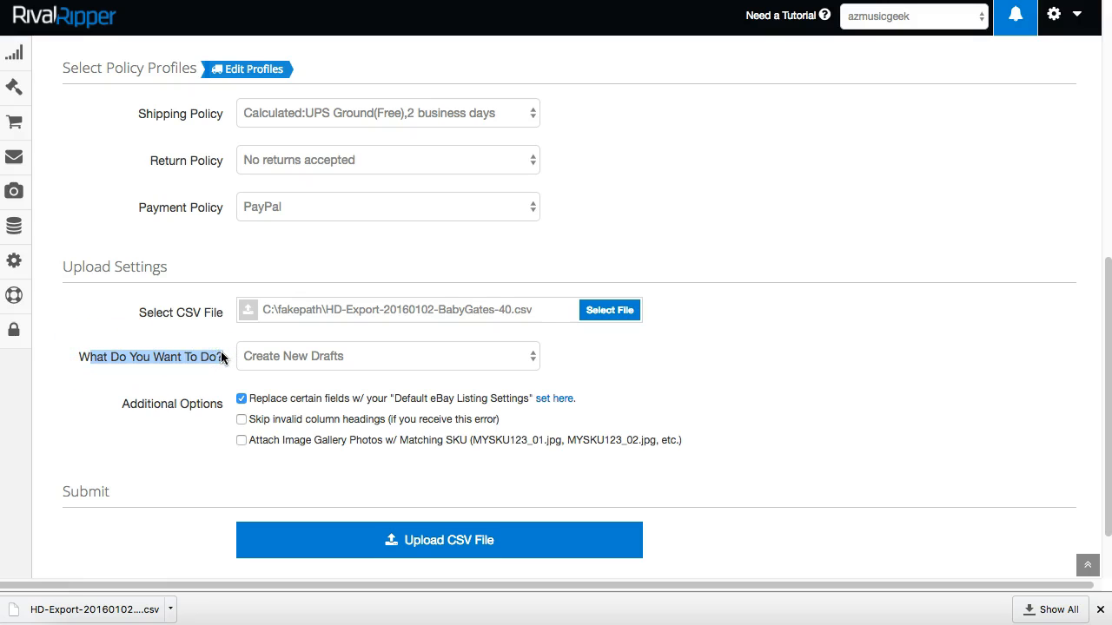
{"action": "left_click", "coordinate": [393, 353]}
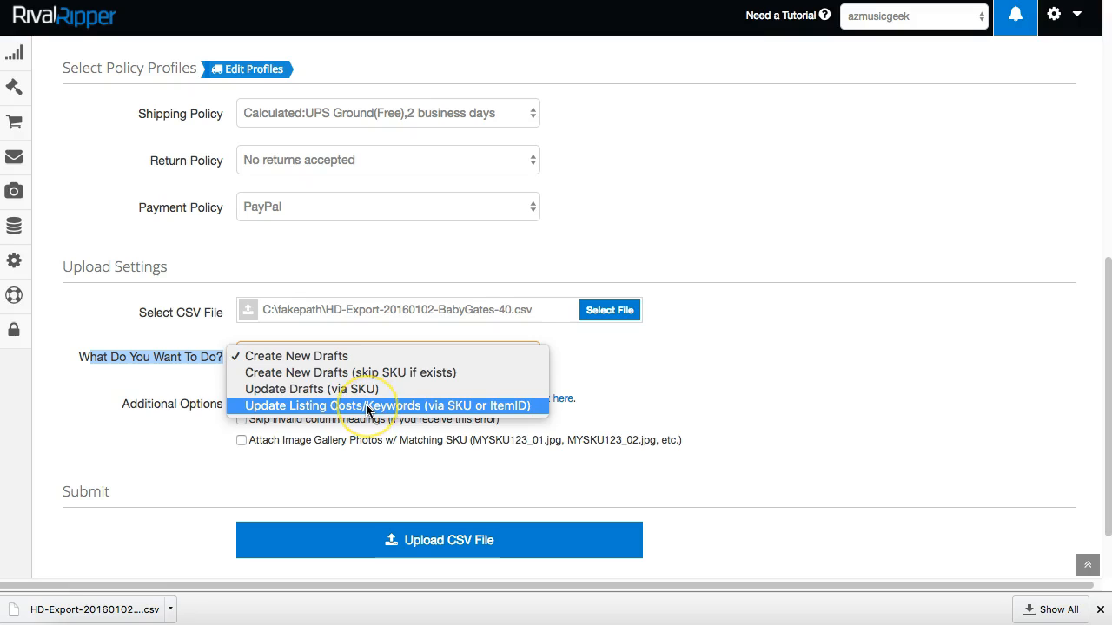
{"action": "left_click", "coordinate": [351, 409]}
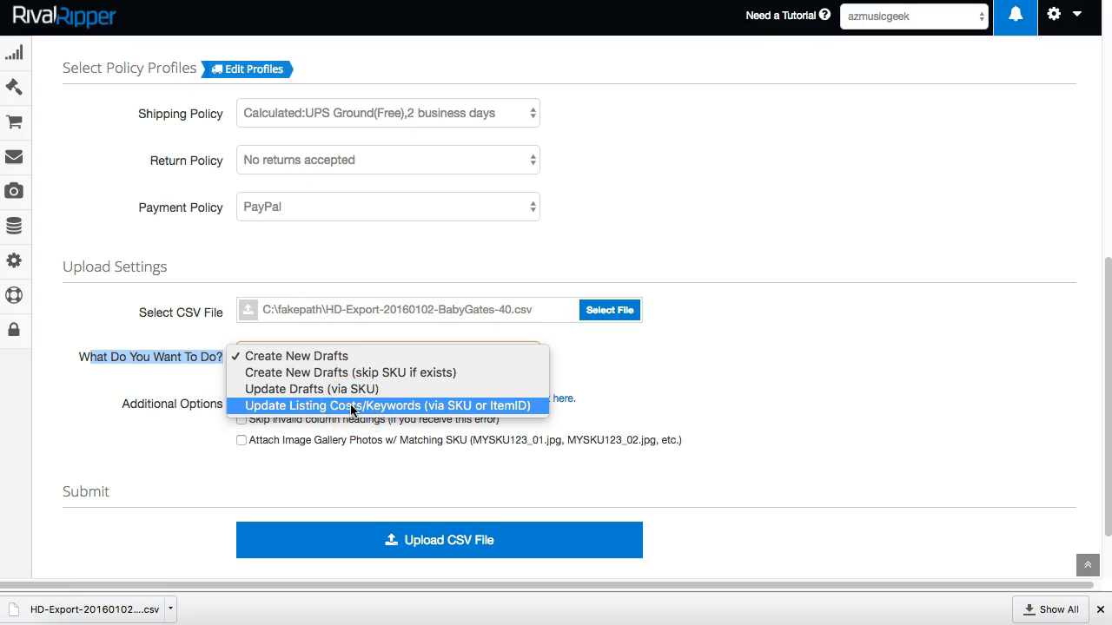
{"action": "left_click", "coordinate": [395, 410]}
{"action": "left_click", "coordinate": [536, 487]}
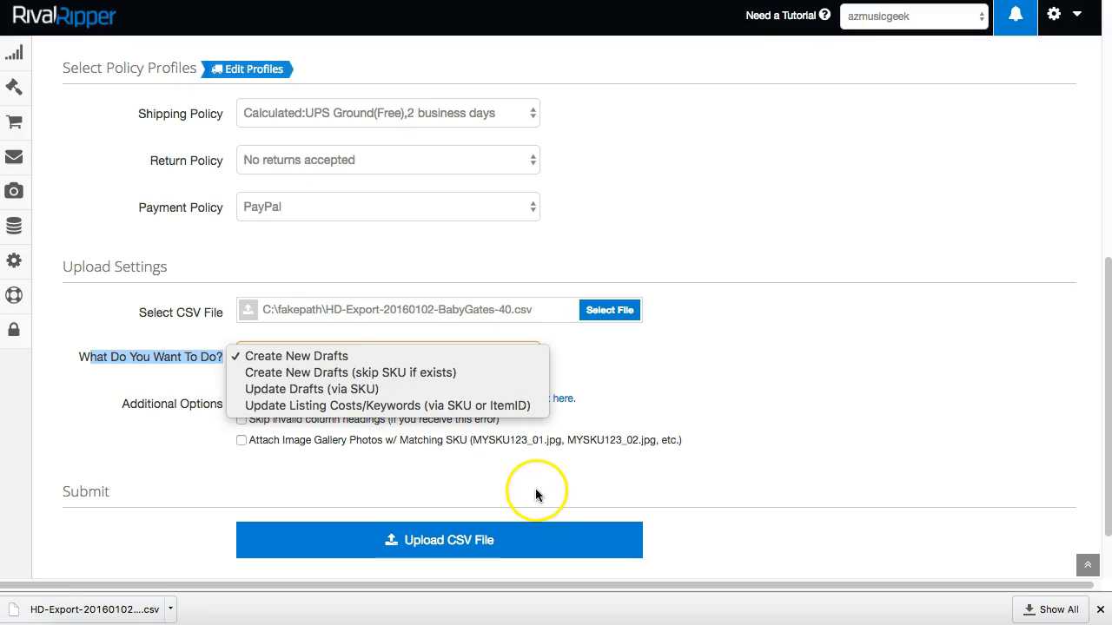
{"action": "left_click", "coordinate": [459, 506]}
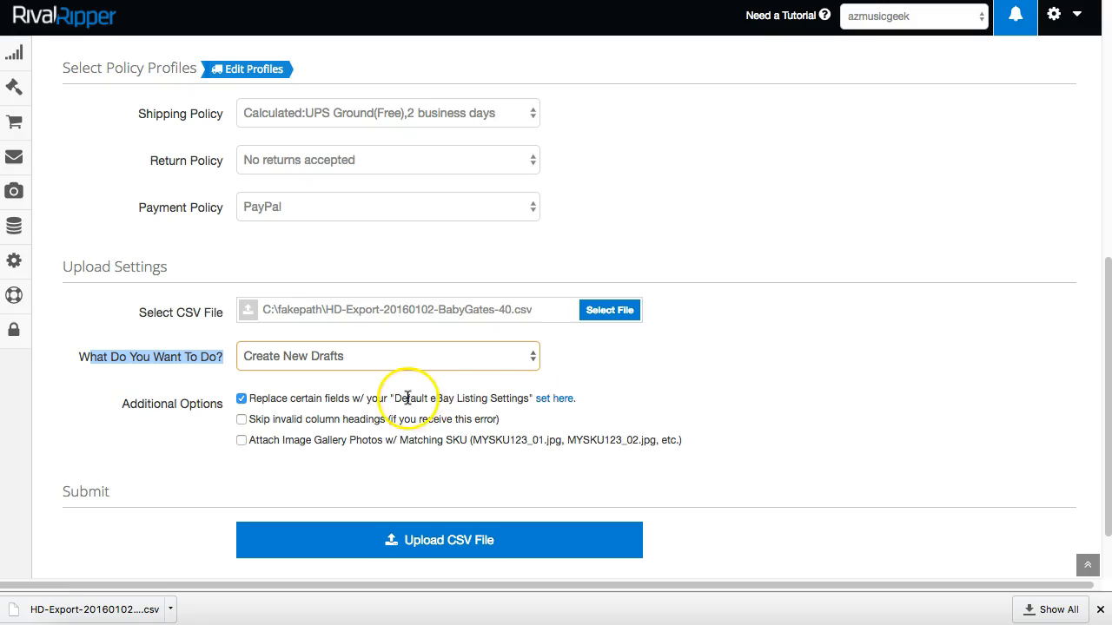
Point out the Default eBay Listing Settings, skip-invalid-headings option and the three policy settings.
{"action": "left_click_drag", "start_coordinate": [394, 398], "coordinate": [520, 398]}
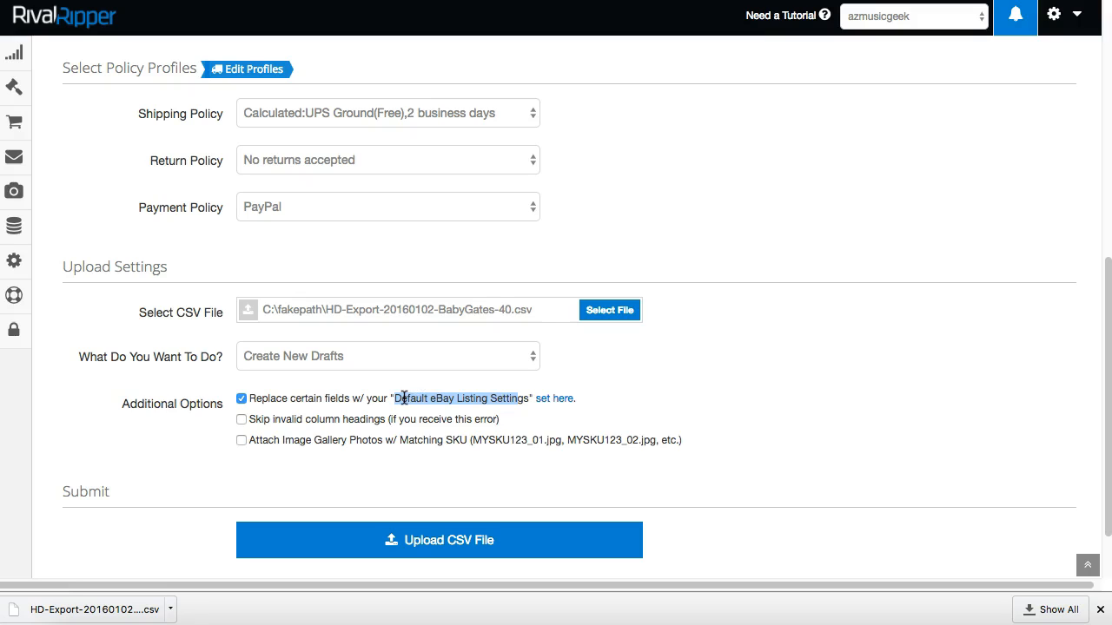
{"action": "left_click", "coordinate": [556, 401]}
{"action": "left_click", "coordinate": [449, 398]}
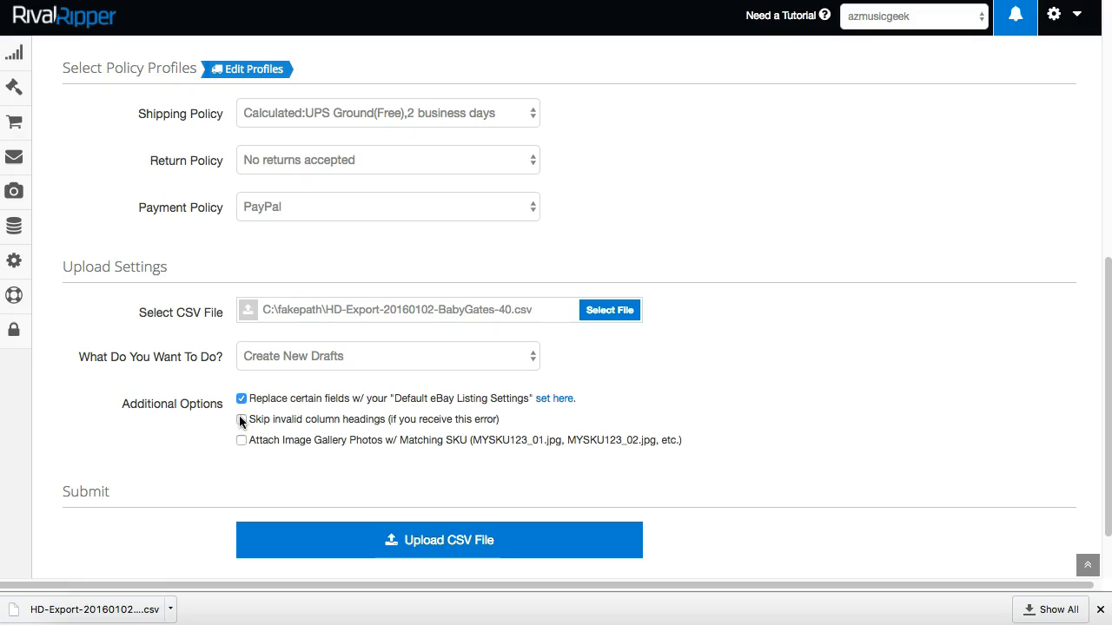
{"action": "left_click_drag", "start_coordinate": [272, 419], "coordinate": [380, 419]}
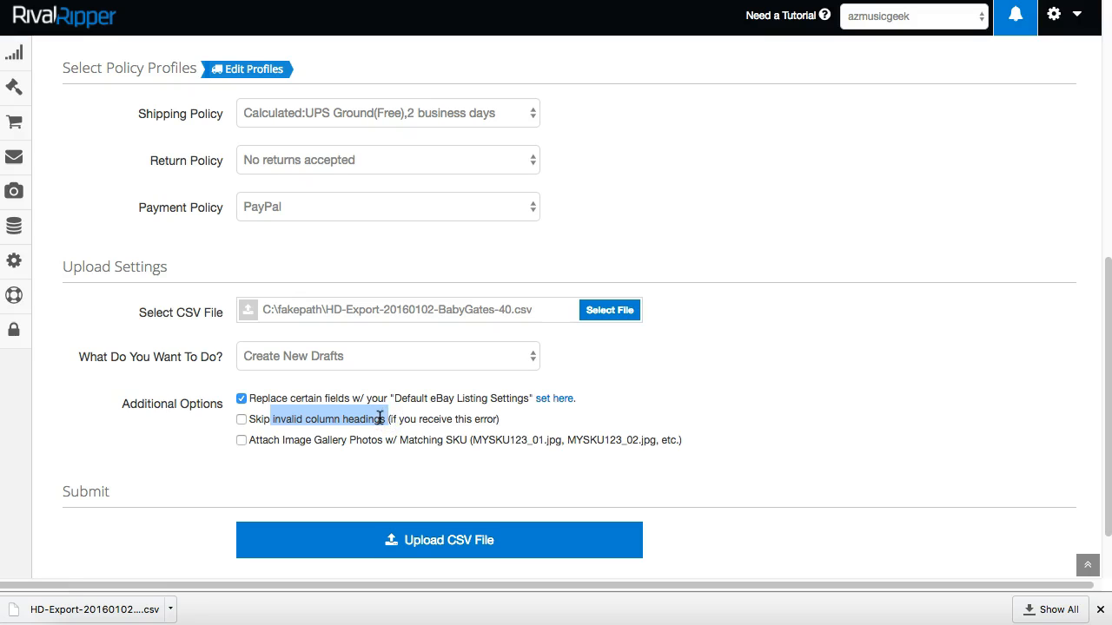
{"action": "left_click_drag", "start_coordinate": [275, 420], "coordinate": [384, 422]}
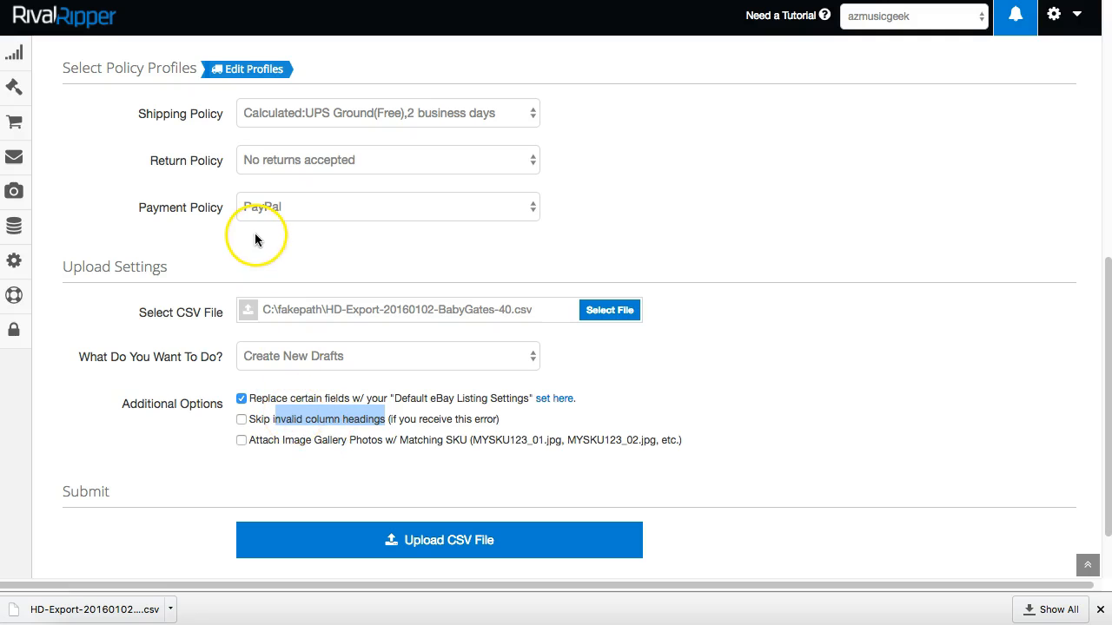
{"action": "left_click_drag", "start_coordinate": [127, 120], "coordinate": [578, 216]}
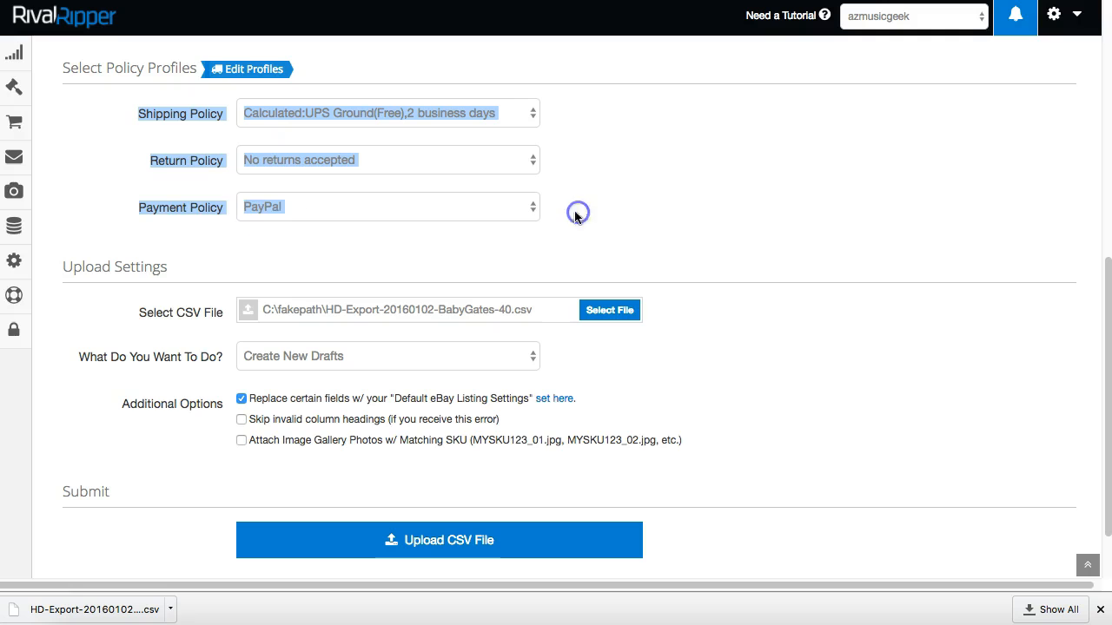
{"action": "left_click", "coordinate": [155, 171]}
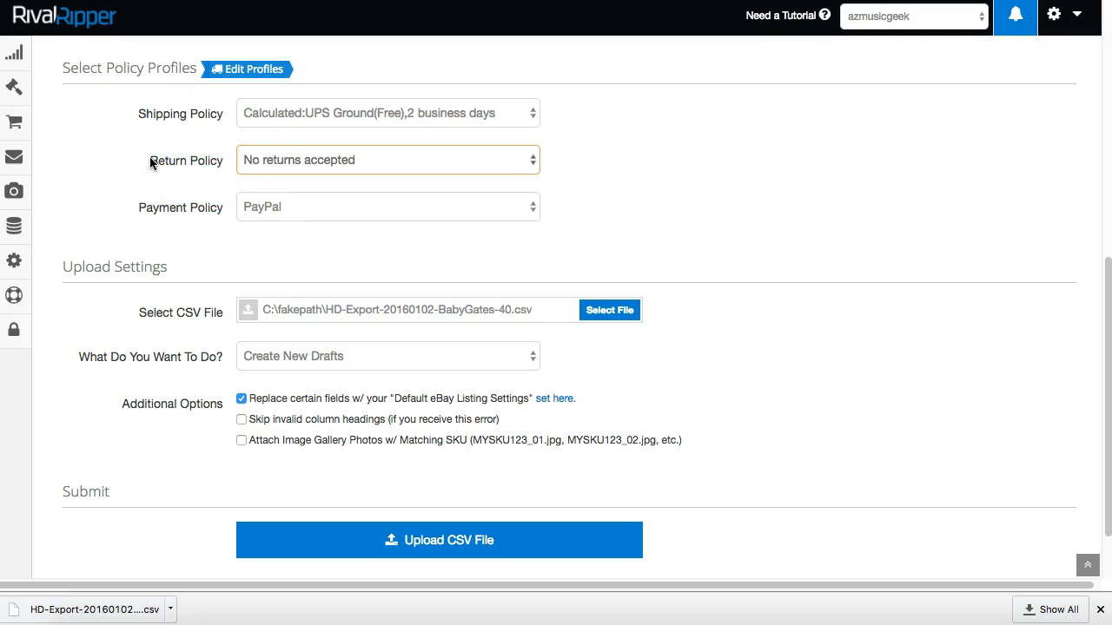
{"action": "left_click", "coordinate": [266, 160]}
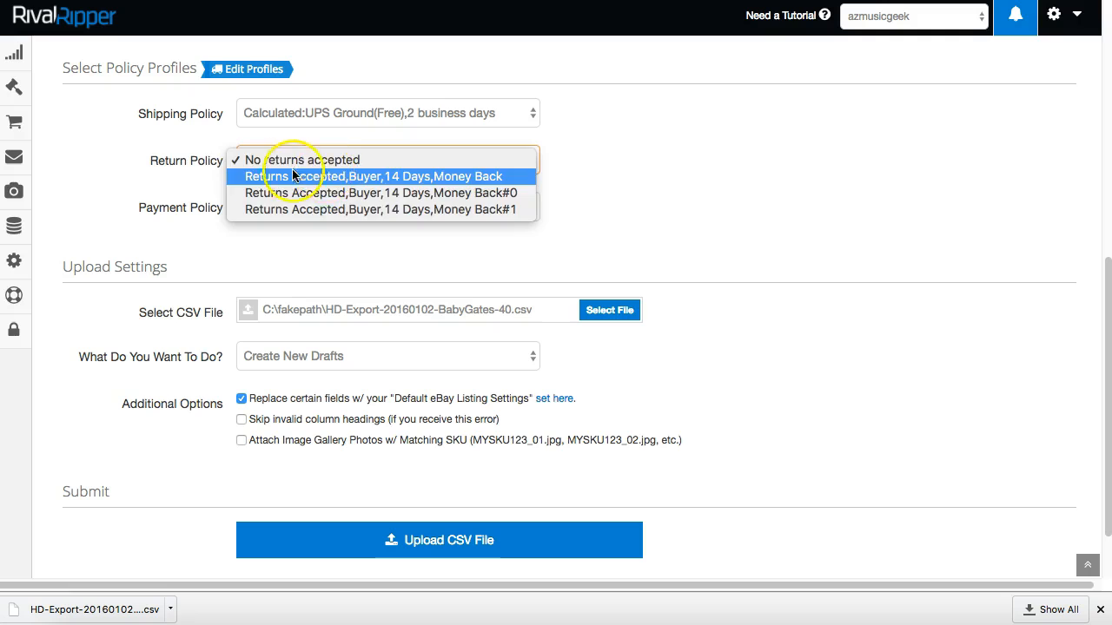
{"action": "left_click", "coordinate": [202, 171]}
{"action": "left_click", "coordinate": [280, 207]}
{"action": "left_click", "coordinate": [264, 109]}
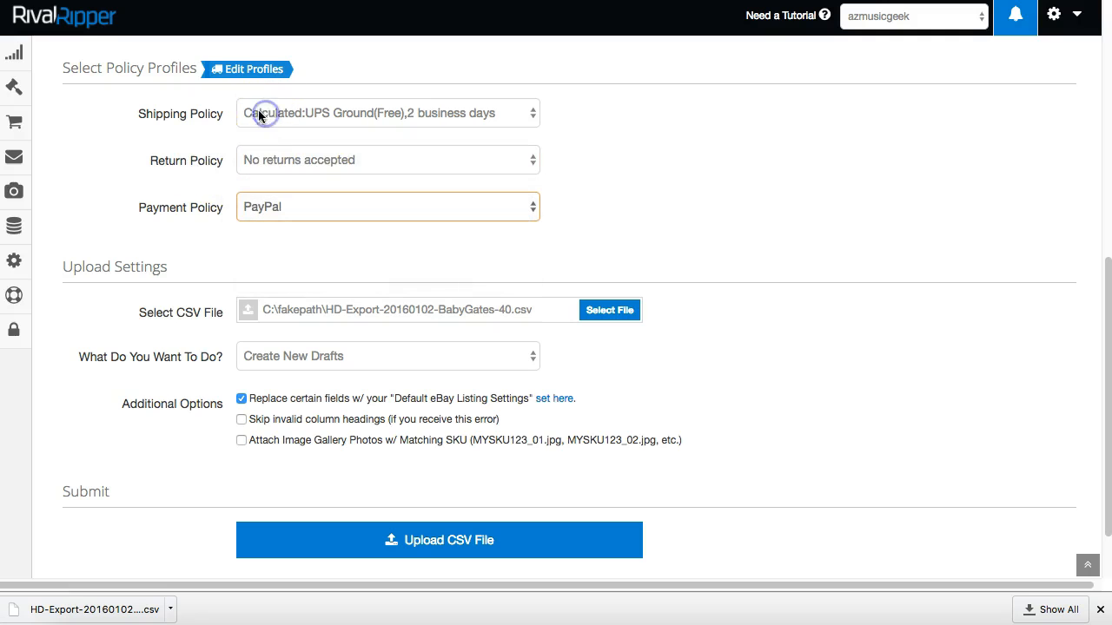
{"action": "left_click_drag", "start_coordinate": [136, 114], "coordinate": [269, 112]}
{"action": "left_click", "coordinate": [290, 112]}
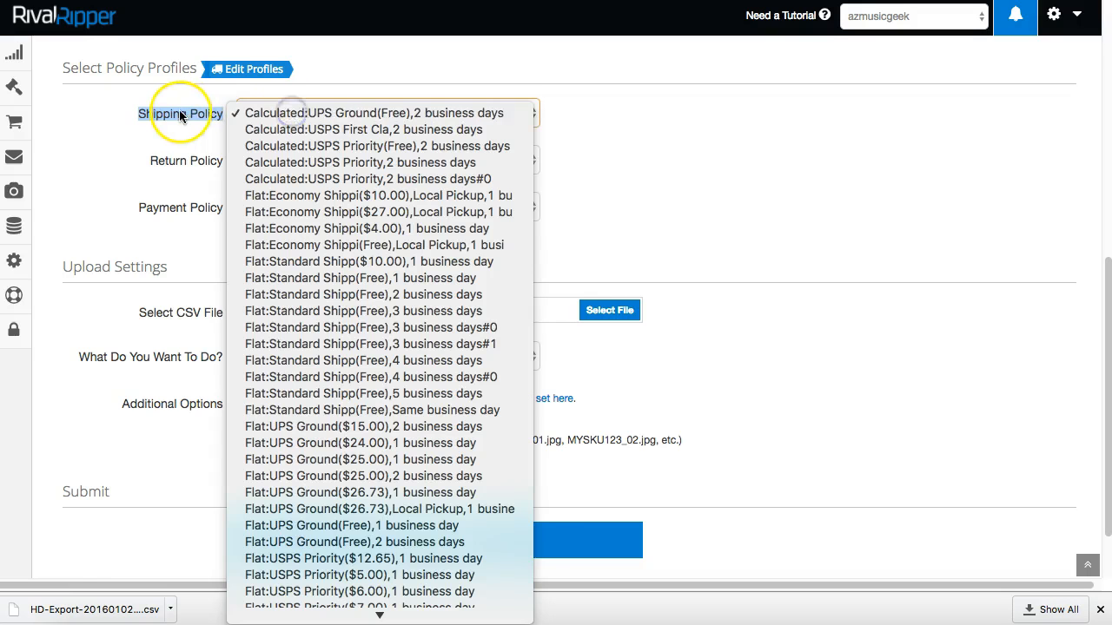
{"action": "left_click", "coordinate": [271, 111]}
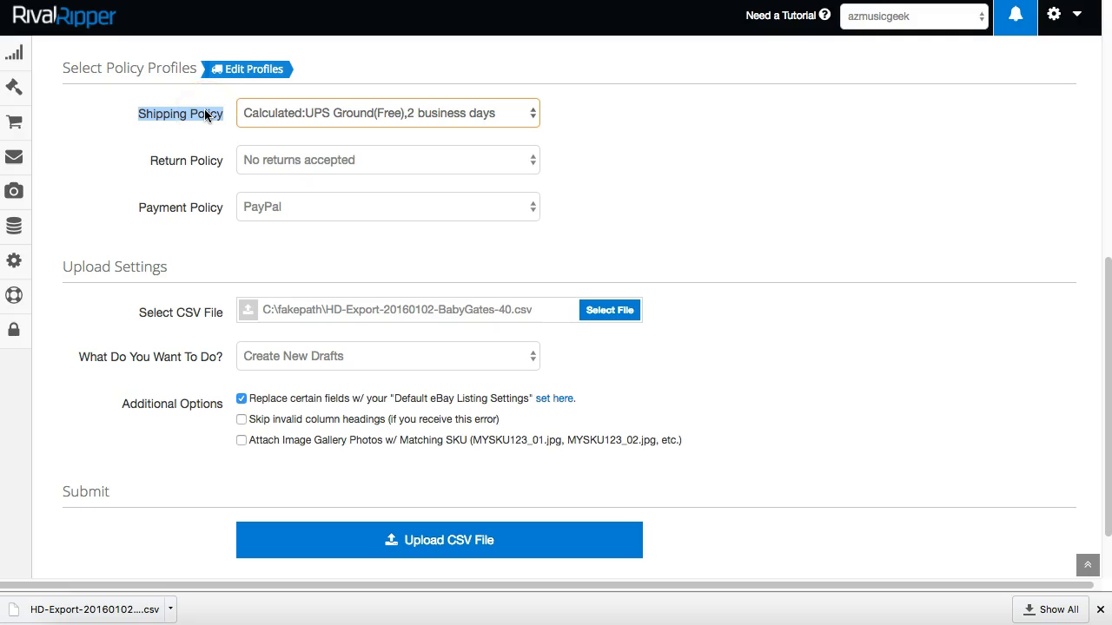
Run the BabyGates CSV import and review the log's invalid headings, 41 rows and 41 errors.
{"action": "left_click", "coordinate": [438, 542]}
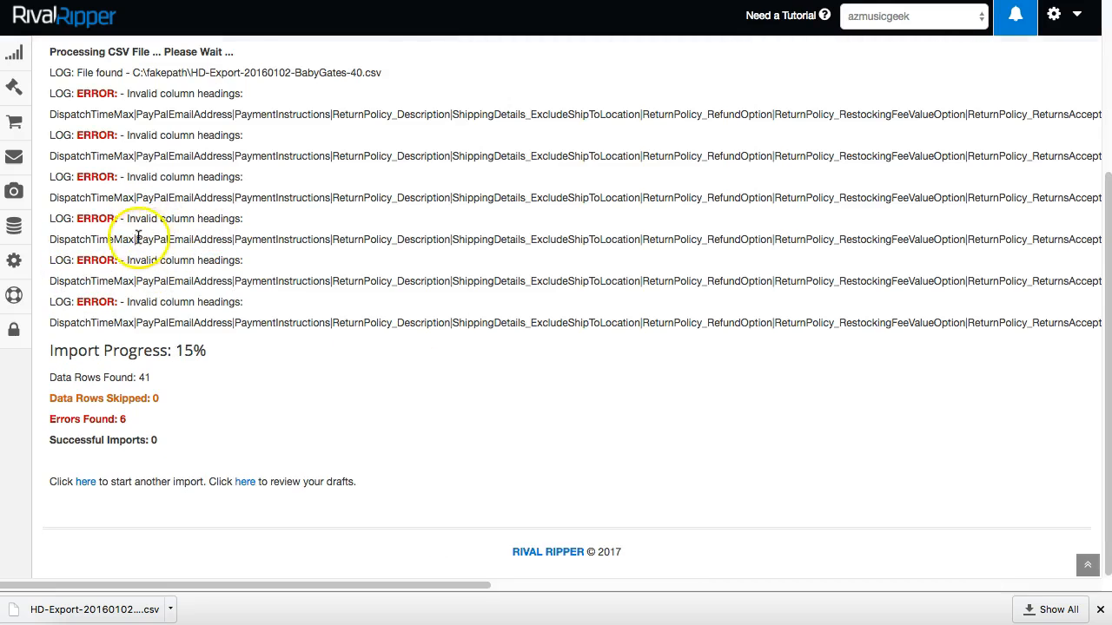
{"action": "left_click_drag", "start_coordinate": [154, 155], "coordinate": [224, 155]}
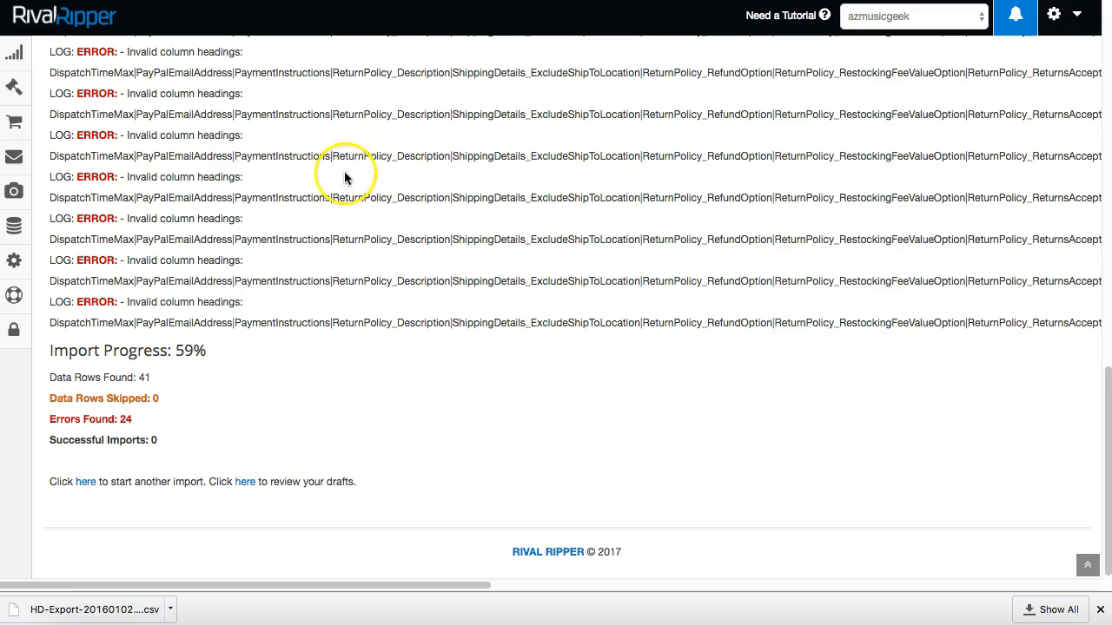
{"action": "left_click_drag", "start_coordinate": [357, 156], "coordinate": [429, 156]}
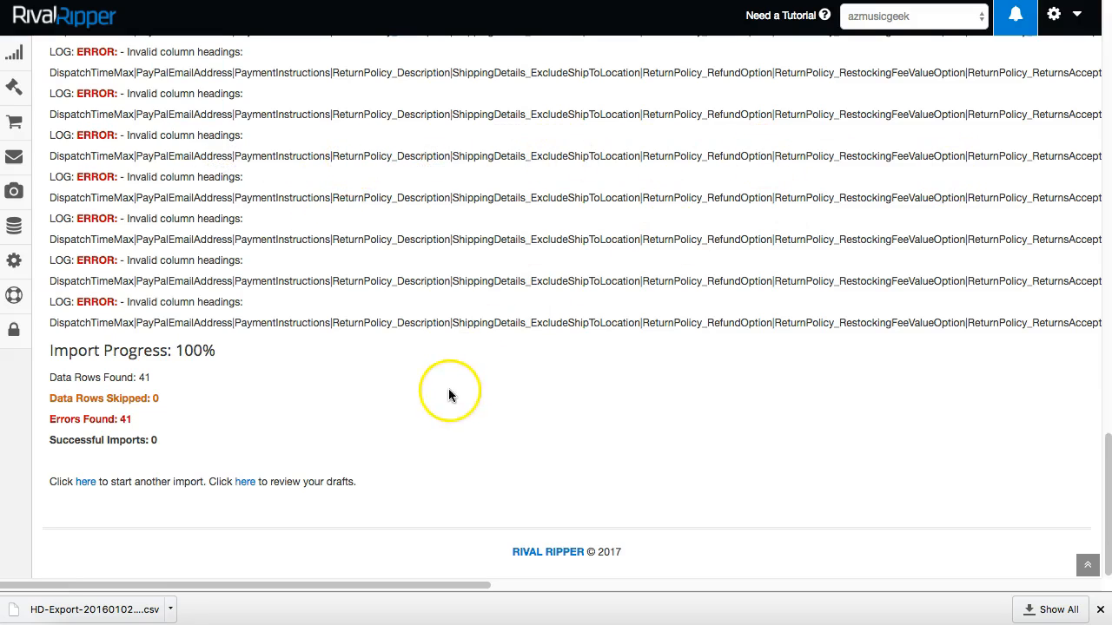
{"action": "scroll", "coordinate": [99, 293], "scroll_direction": "up", "scroll_amount": 2}
{"action": "scroll", "coordinate": [146, 242], "scroll_direction": "down", "scroll_amount": 2}
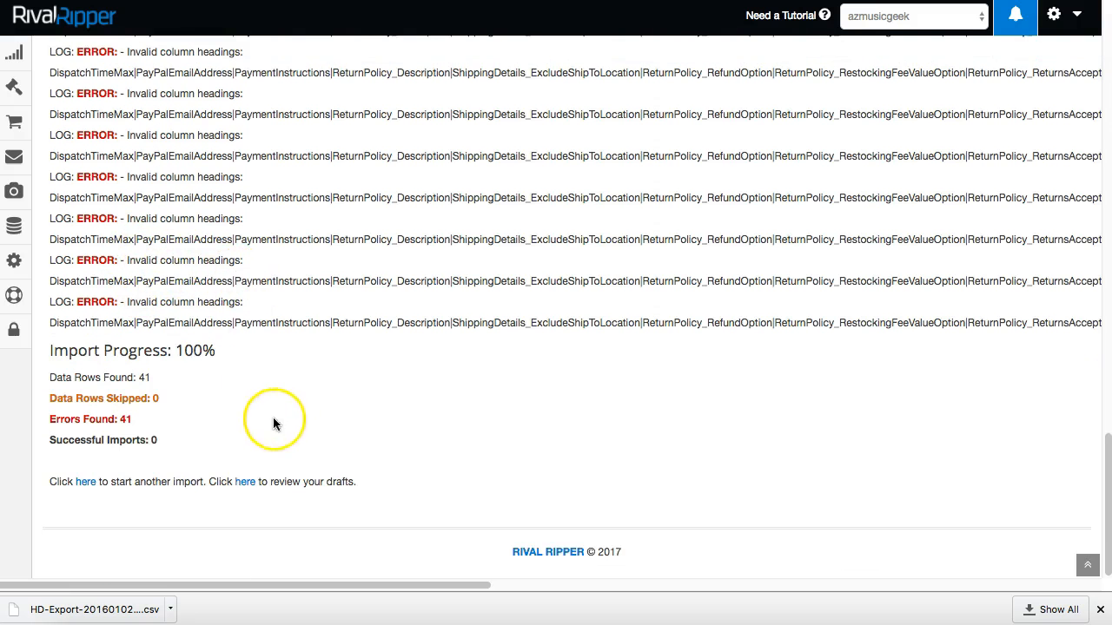
{"action": "left_click_drag", "start_coordinate": [70, 418], "coordinate": [180, 418]}
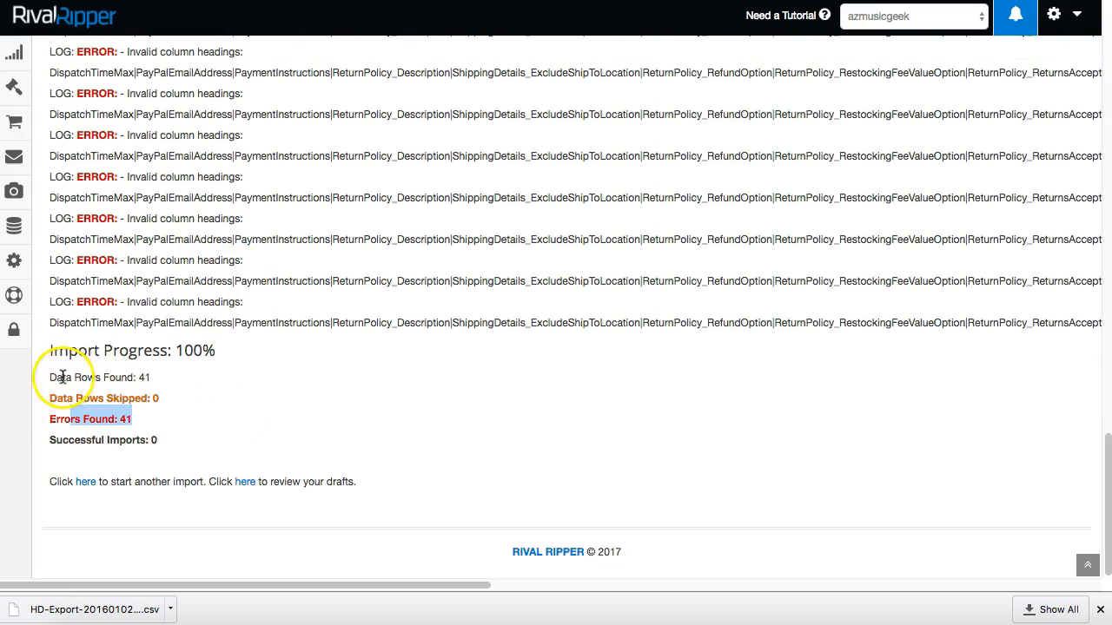
{"action": "left_click_drag", "start_coordinate": [63, 377], "coordinate": [169, 377]}
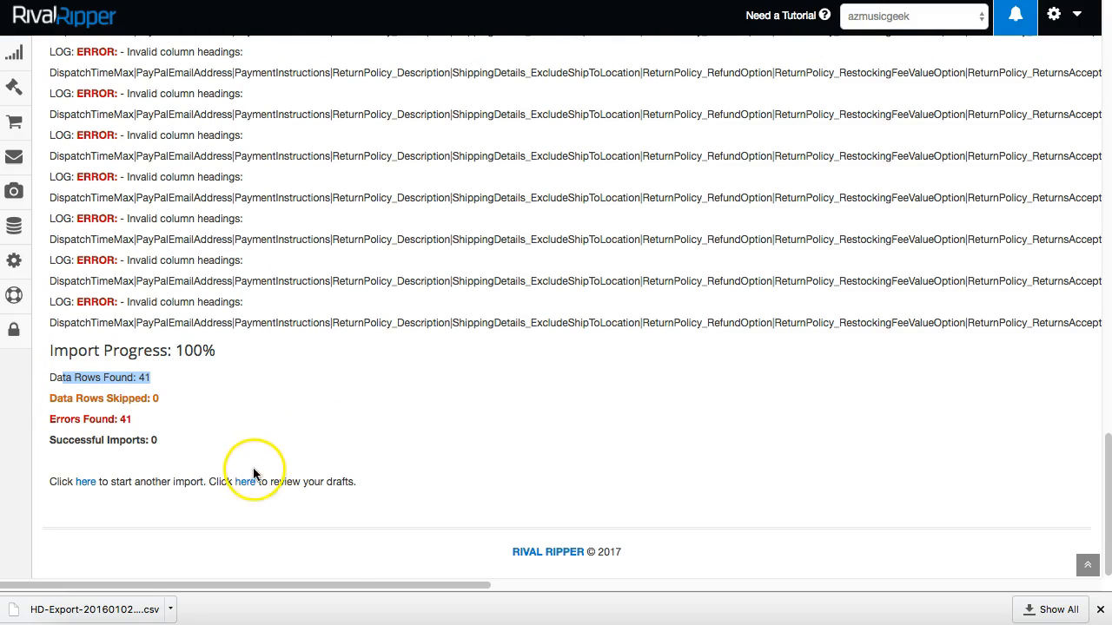
{"action": "left_click_drag", "start_coordinate": [235, 323], "coordinate": [613, 322]}
Rerun the import with 14-day money-back returns, the BabyGates CSV and invalid headings skipped.
{"action": "left_click", "coordinate": [86, 483]}
{"action": "scroll", "coordinate": [405, 343], "scroll_direction": "down", "scroll_amount": 8}
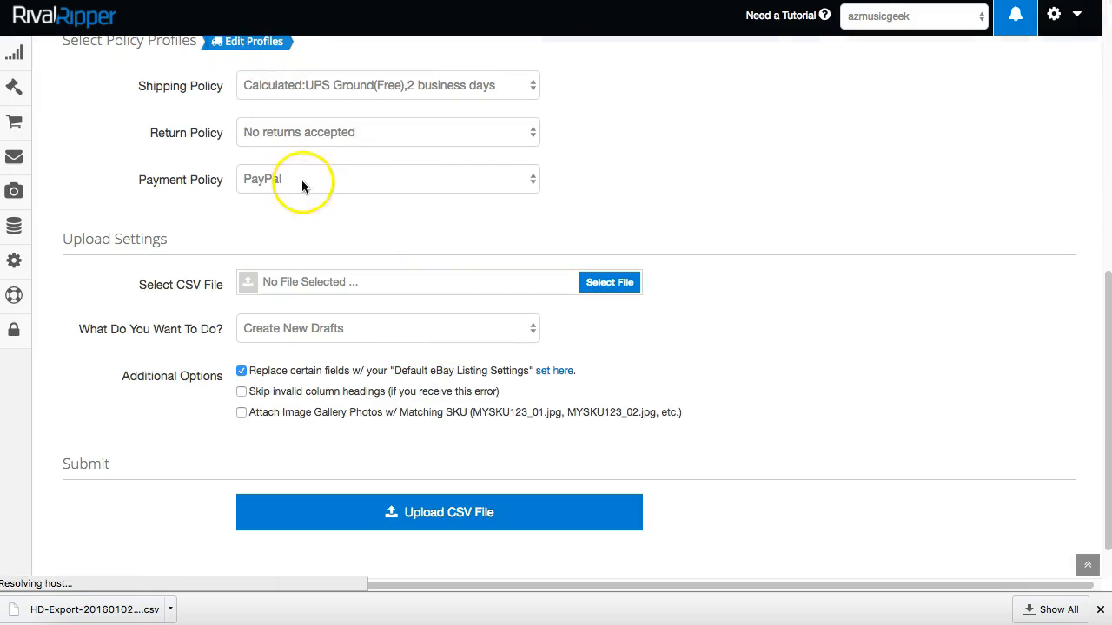
{"action": "left_click", "coordinate": [360, 131]}
{"action": "left_click", "coordinate": [359, 148]}
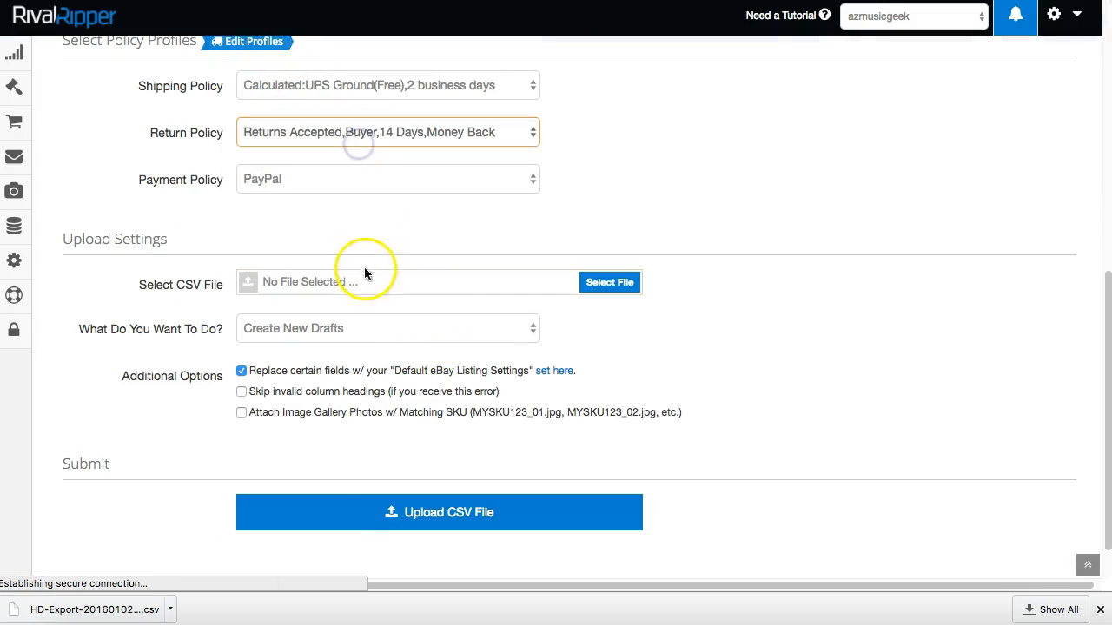
{"action": "left_click", "coordinate": [364, 281]}
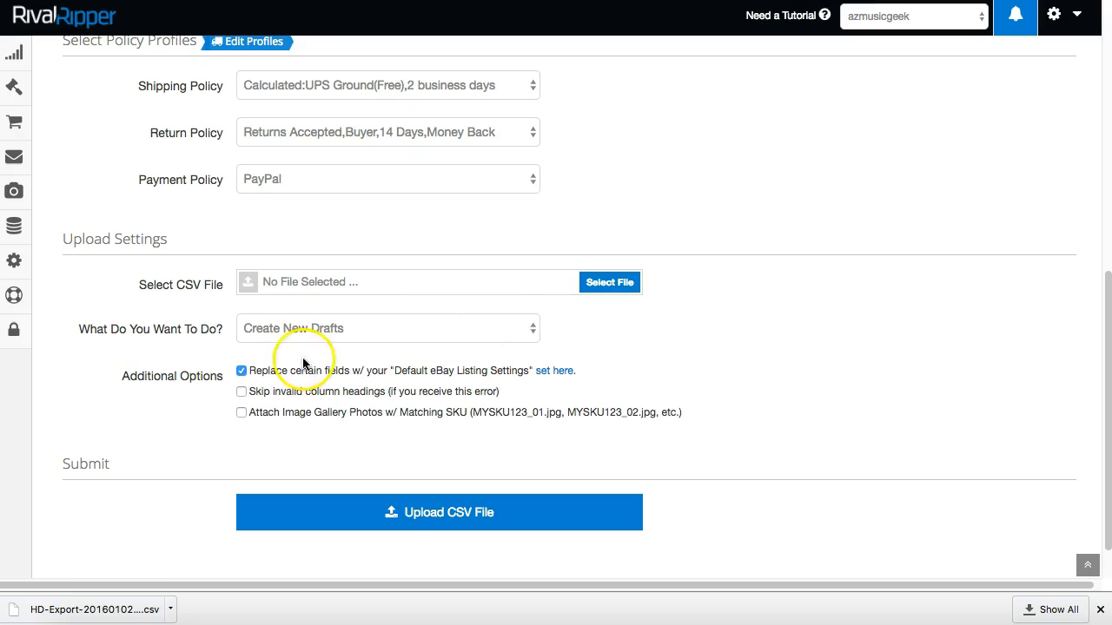
{"action": "left_click", "coordinate": [241, 391]}
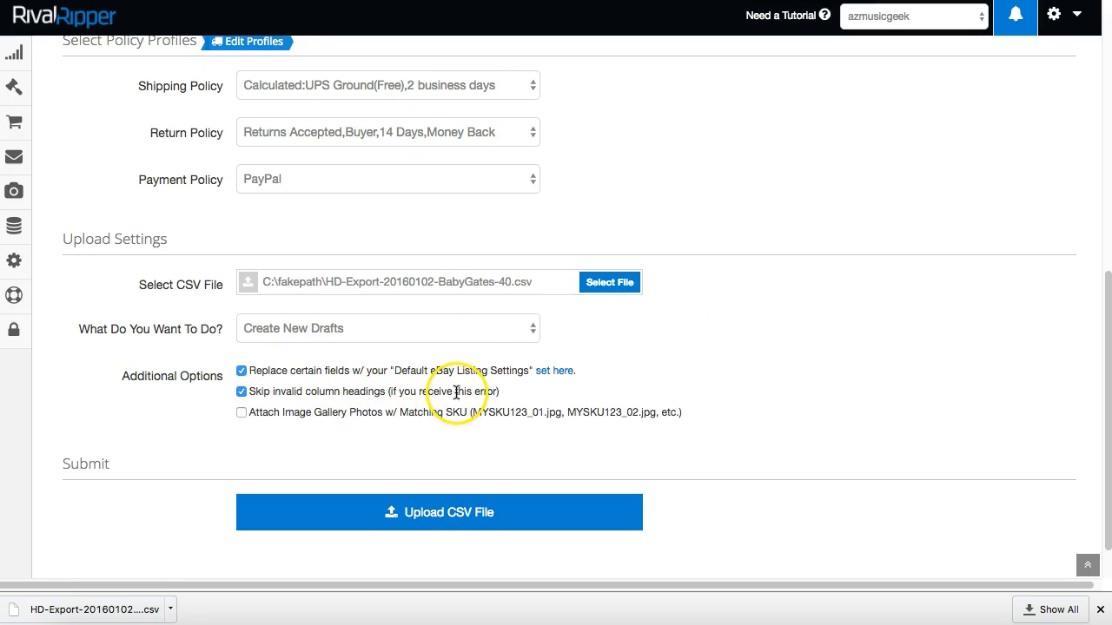
{"action": "left_click", "coordinate": [457, 519]}
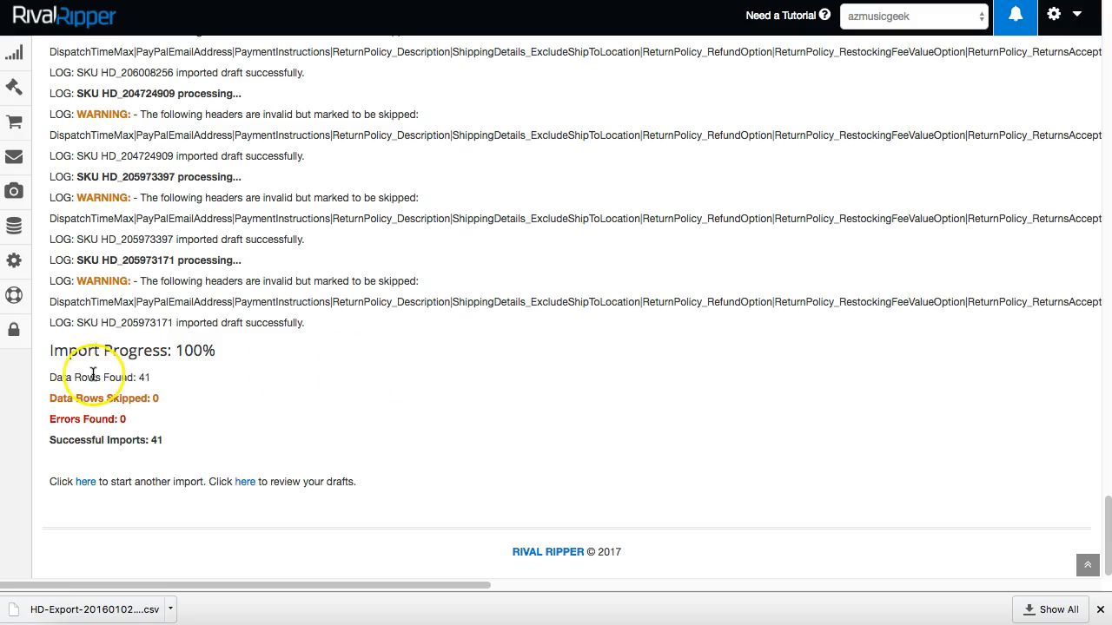
Review the log: 41 rows found, 41 drafts imported successfully, and the skipped header names.
{"action": "left_click_drag", "start_coordinate": [56, 376], "coordinate": [156, 374]}
{"action": "left_click_drag", "start_coordinate": [50, 439], "coordinate": [186, 439]}
{"action": "scroll", "coordinate": [281, 451], "scroll_direction": "up", "scroll_amount": 5}
{"action": "scroll", "coordinate": [280, 452], "scroll_direction": "up", "scroll_amount": 10}
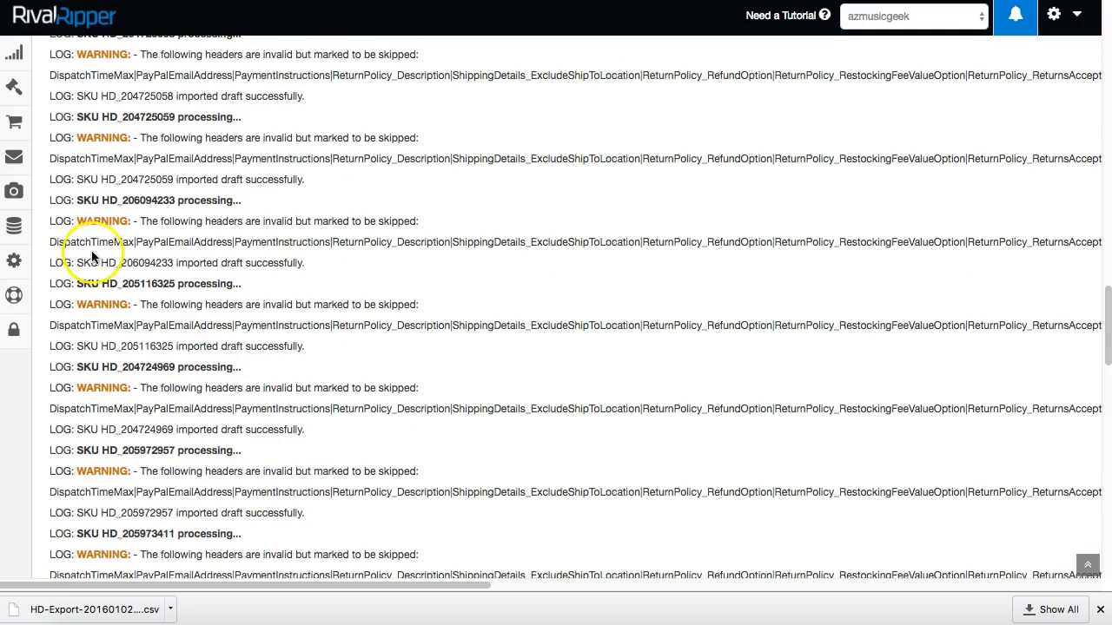
{"action": "scroll", "coordinate": [333, 344], "scroll_direction": "up", "scroll_amount": 5}
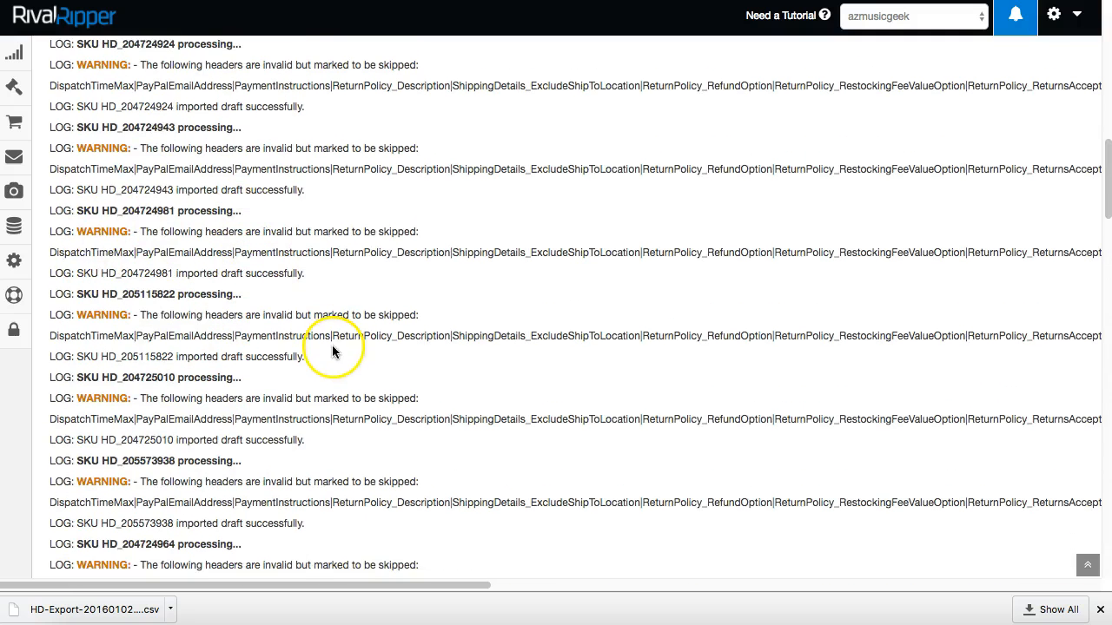
{"action": "scroll", "coordinate": [330, 377], "scroll_direction": "up", "scroll_amount": 5}
{"action": "left_click_drag", "start_coordinate": [252, 287], "coordinate": [253, 286]}
{"action": "left_click_drag", "start_coordinate": [194, 307], "coordinate": [432, 306]}
{"action": "scroll", "coordinate": [355, 359], "scroll_direction": "down", "scroll_amount": 12}
{"action": "scroll", "coordinate": [368, 382], "scroll_direction": "down", "scroll_amount": 10}
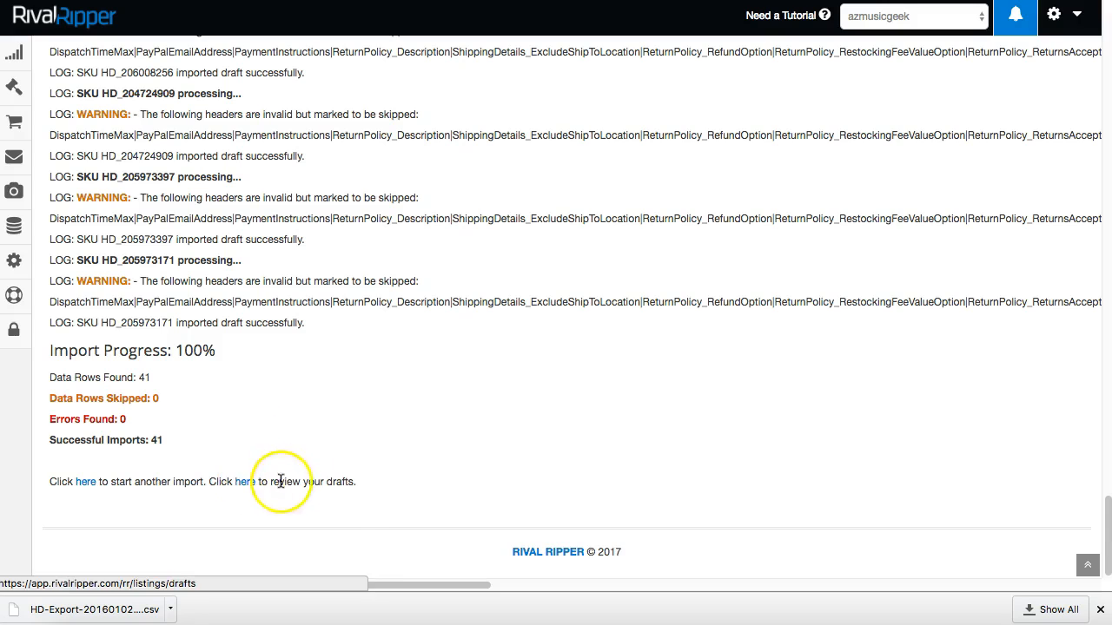
{"action": "mouse_move", "coordinate": [26, 90]}
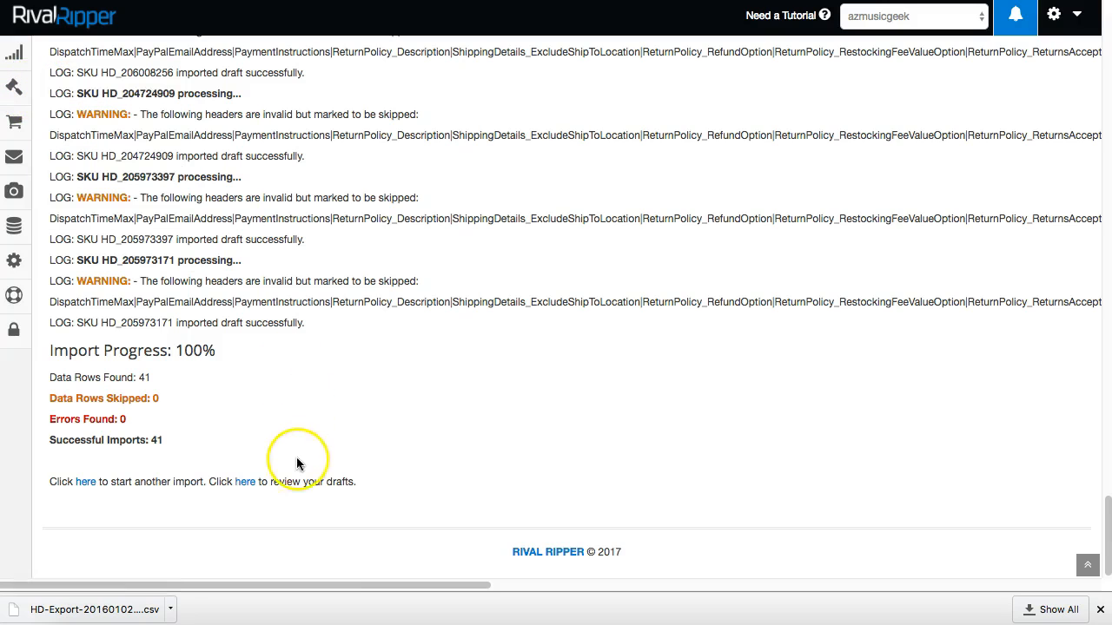
Open the Listing (DRAFTS) page to review the imported Dreambaby drafts.
{"action": "left_click", "coordinate": [246, 481]}
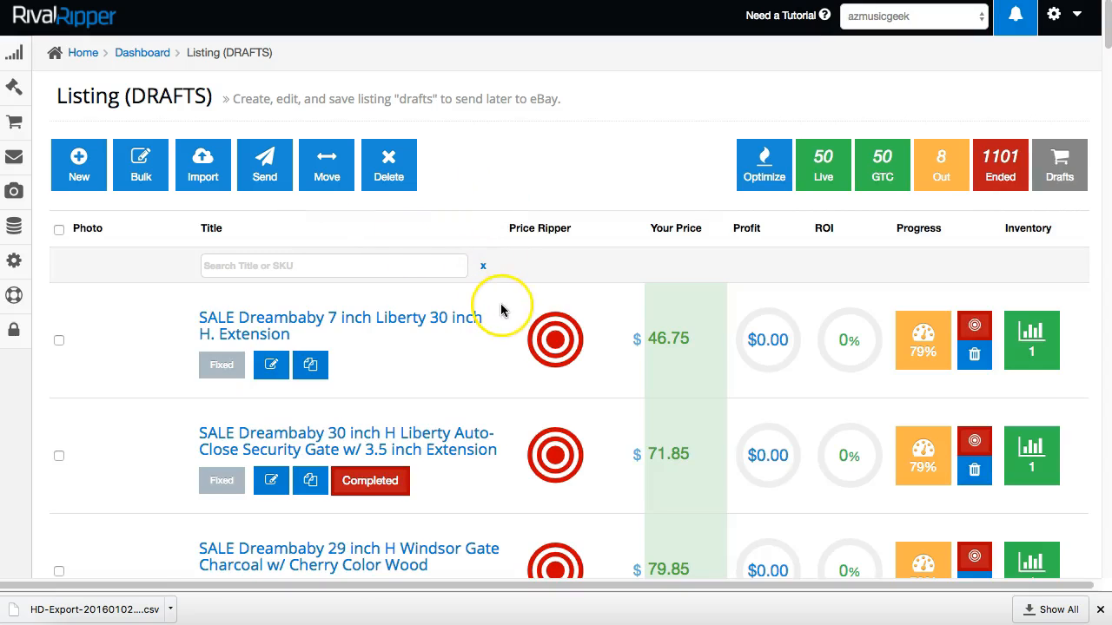
{"action": "scroll", "coordinate": [124, 391], "scroll_direction": "down", "scroll_amount": 2}
{"action": "scroll", "coordinate": [278, 374], "scroll_direction": "up", "scroll_amount": 2}
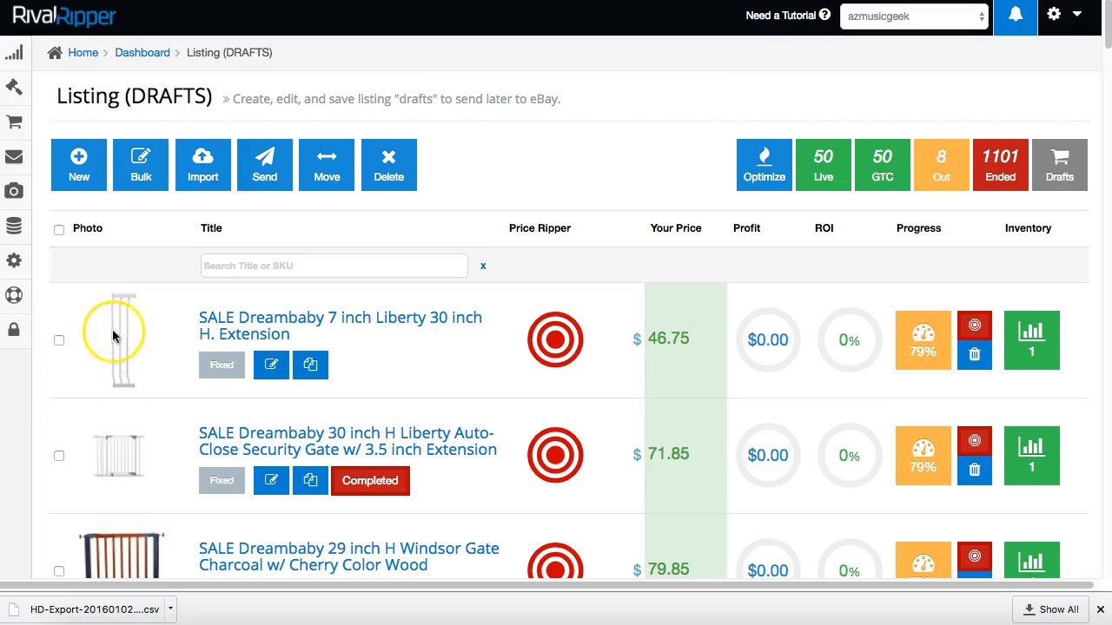
Tick the first two Dreambaby drafts, after briefly toggling select-all on and off.
{"action": "left_click", "coordinate": [59, 340]}
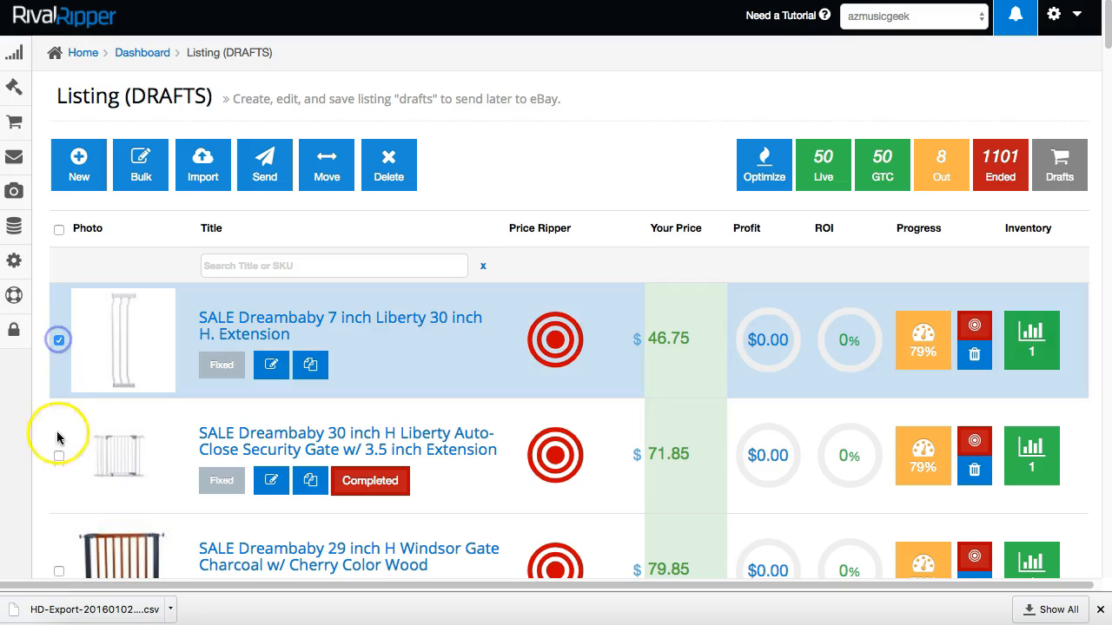
{"action": "left_click", "coordinate": [58, 455]}
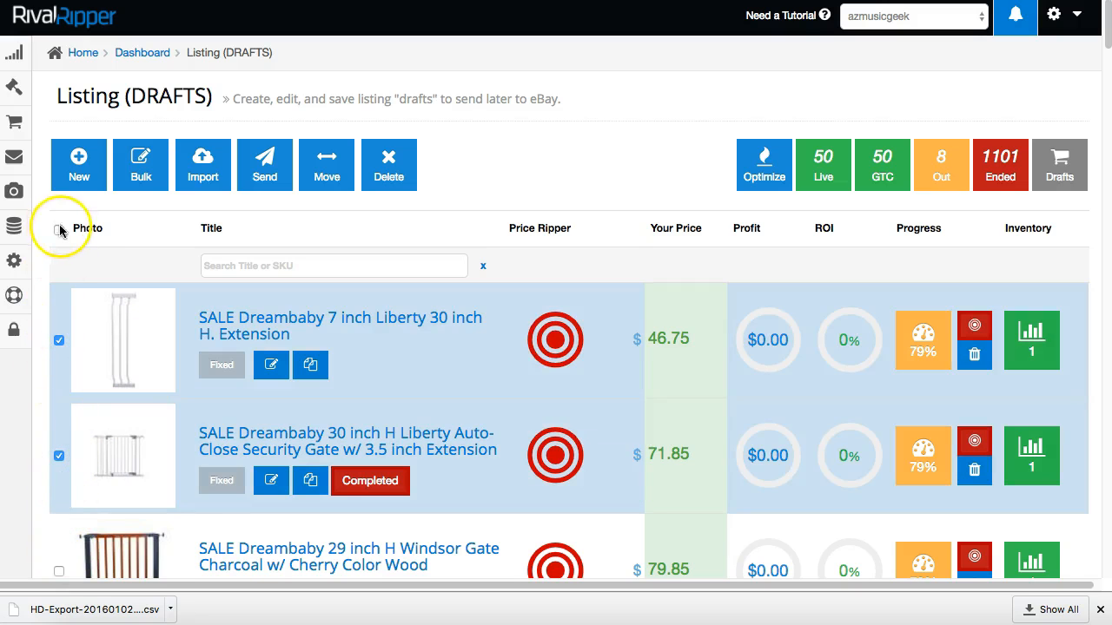
{"action": "left_click", "coordinate": [58, 230]}
{"action": "scroll", "coordinate": [92, 265], "scroll_direction": "down", "scroll_amount": 5}
{"action": "scroll", "coordinate": [104, 269], "scroll_direction": "up", "scroll_amount": 5}
{"action": "left_click", "coordinate": [58, 230]}
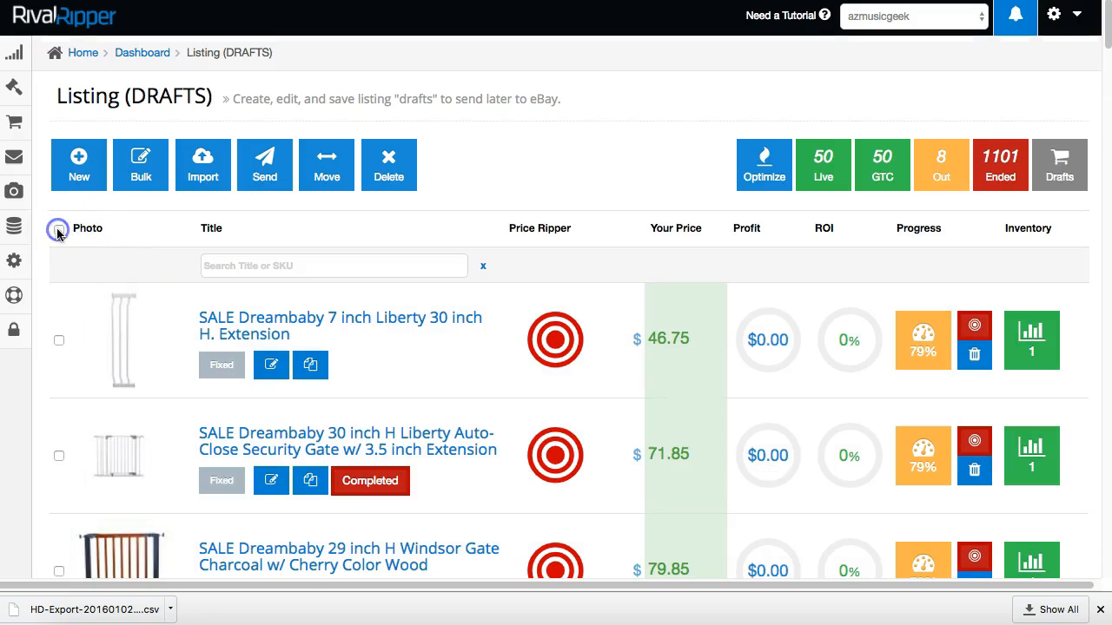
{"action": "left_click", "coordinate": [58, 340]}
{"action": "left_click", "coordinate": [57, 454]}
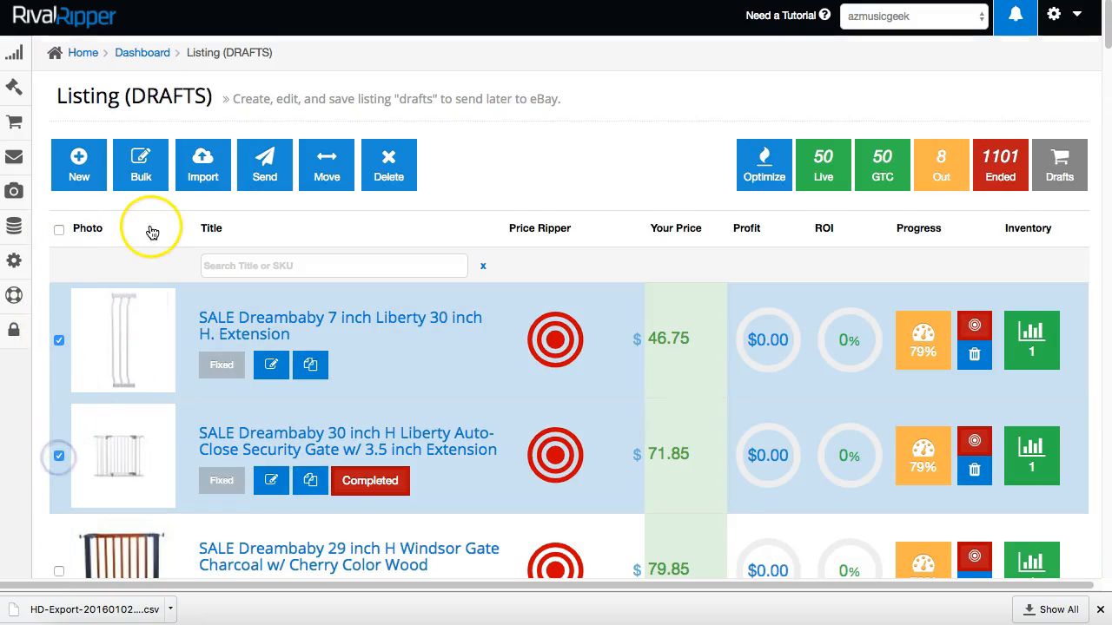
{"action": "left_click", "coordinate": [265, 168]}
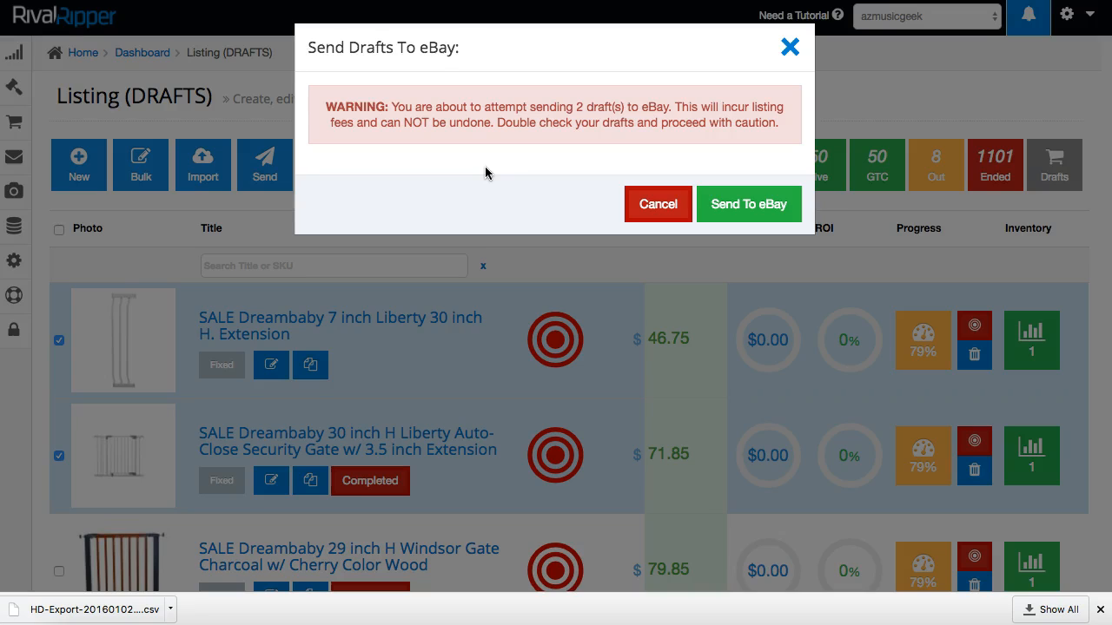
{"action": "left_click", "coordinate": [737, 211]}
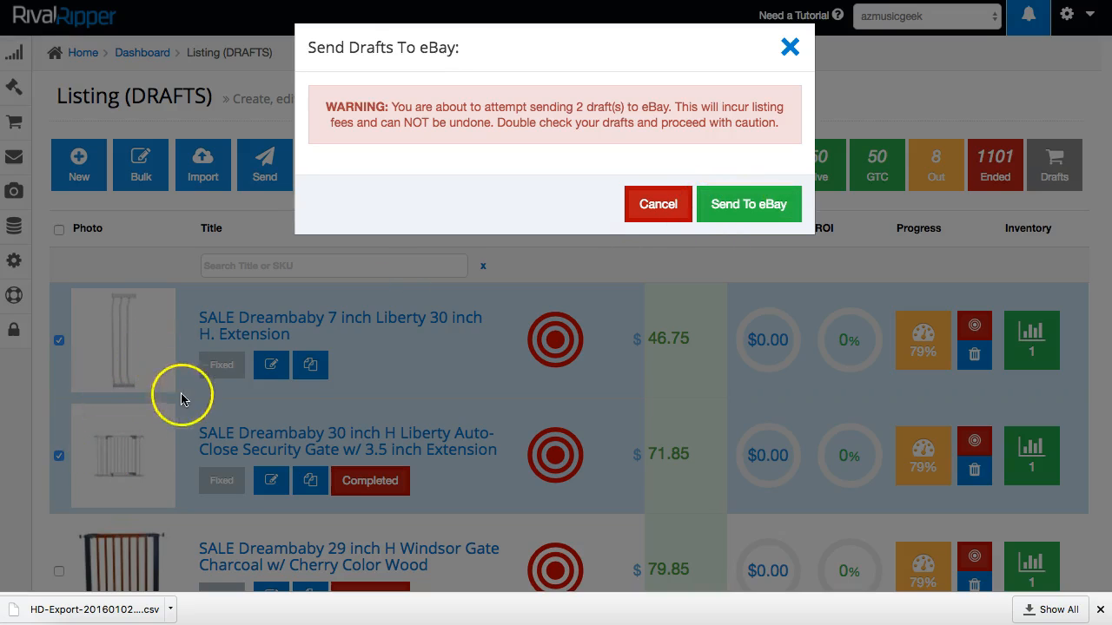
{"action": "left_click", "coordinate": [649, 192]}
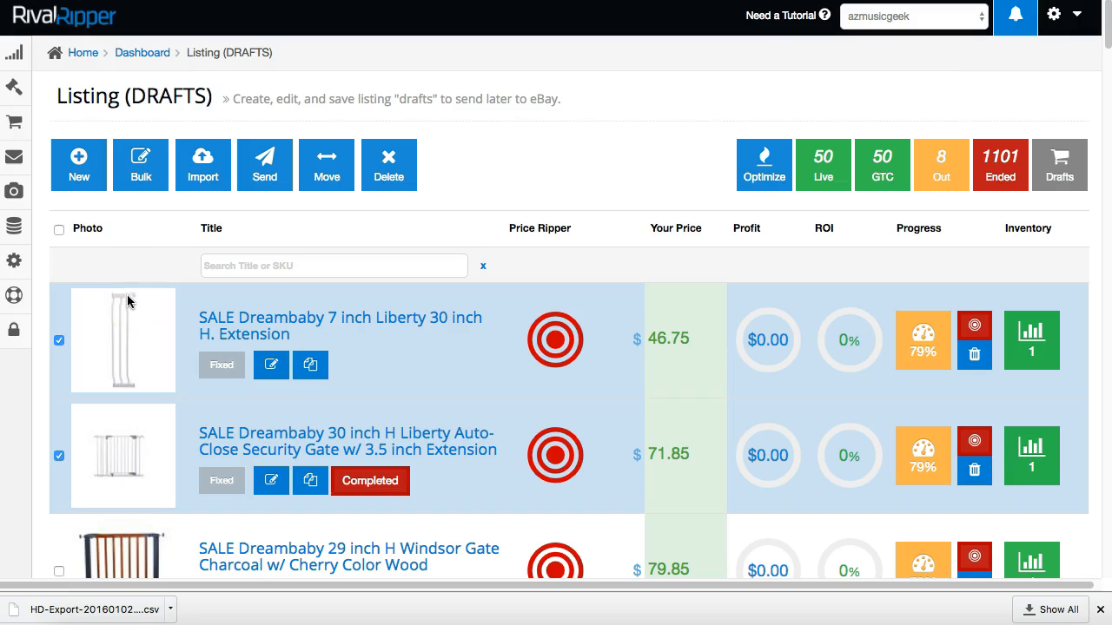
{"action": "mouse_move", "coordinate": [13, 230]}
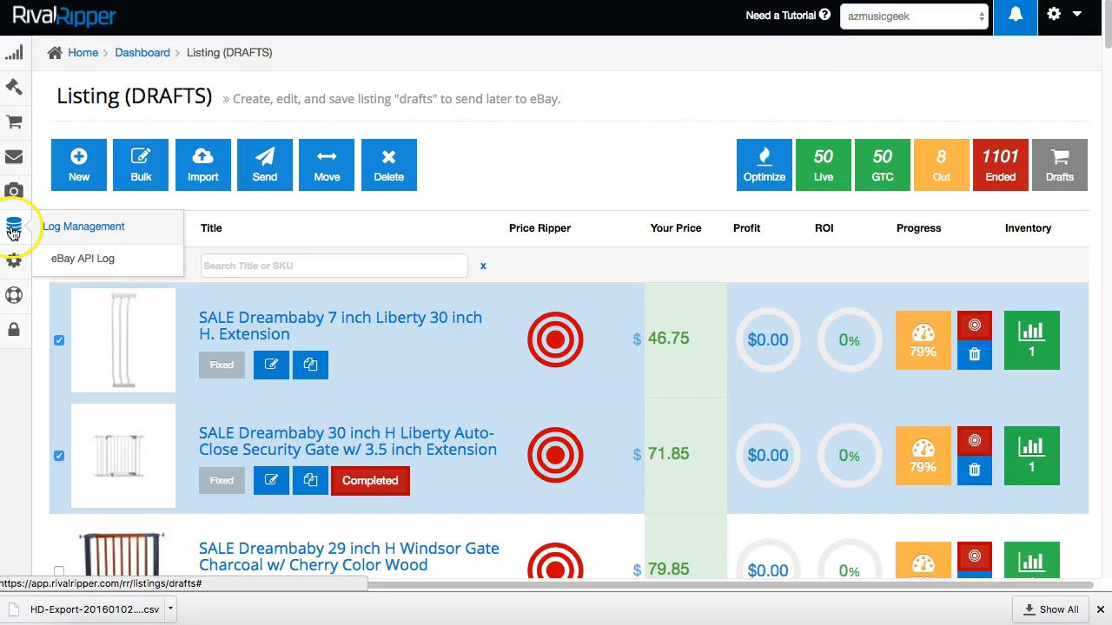
Open the eBay API Log and filter it to AddItem calls.
{"action": "left_click", "coordinate": [88, 263]}
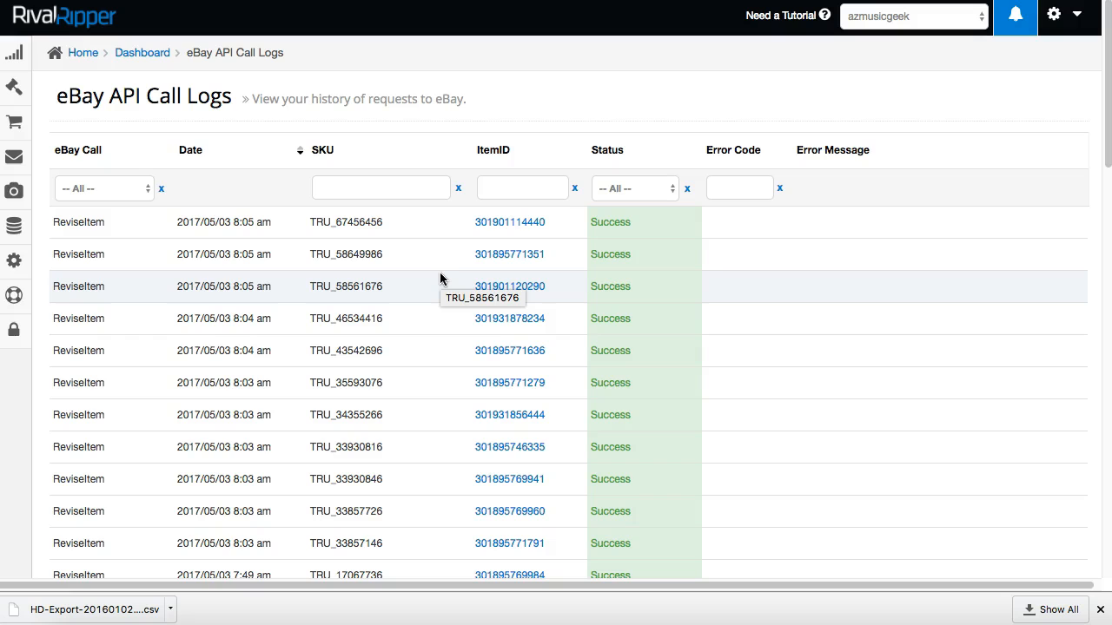
{"action": "left_click", "coordinate": [128, 190]}
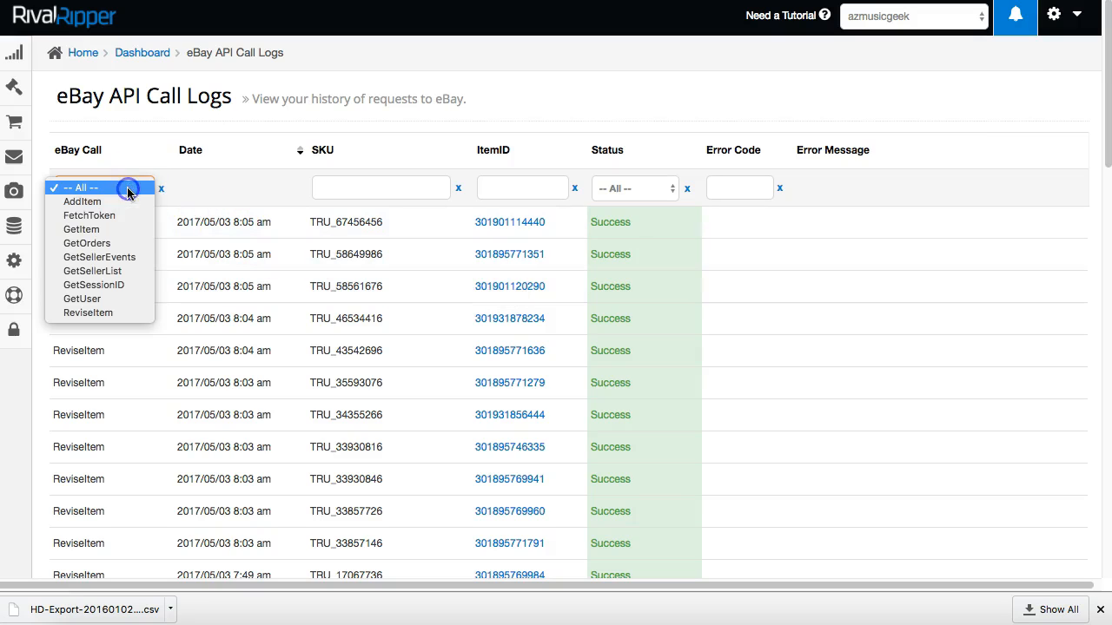
{"action": "left_click", "coordinate": [119, 201]}
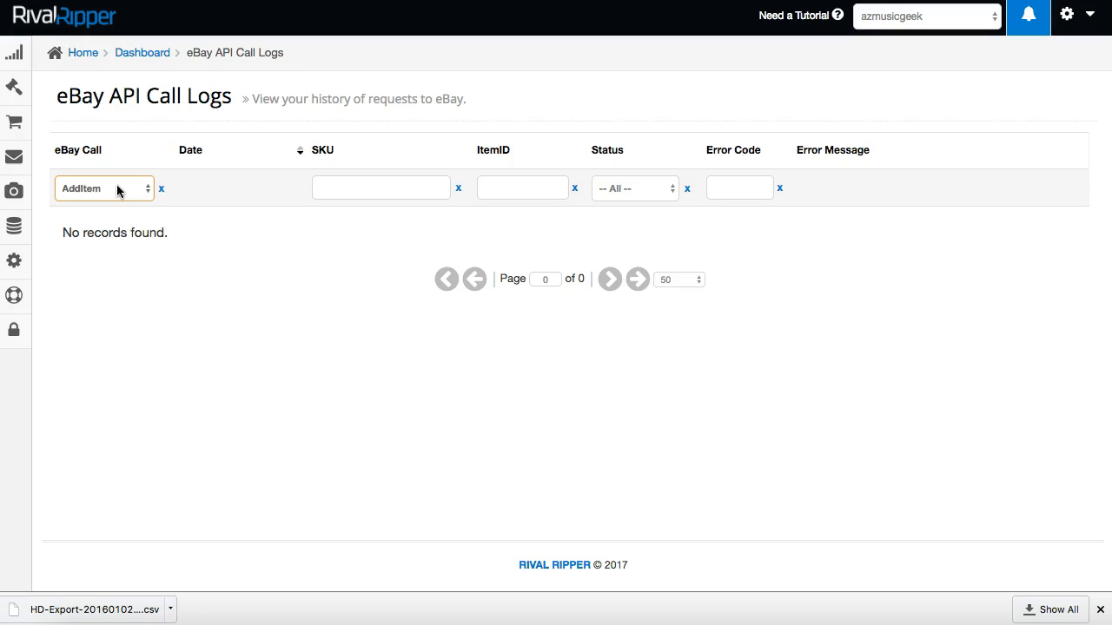
{"action": "left_click", "coordinate": [123, 185]}
{"action": "left_click", "coordinate": [128, 178]}
Switch the eBay Call filter to ReviseItem and check the first row's Success status.
{"action": "left_click", "coordinate": [120, 185]}
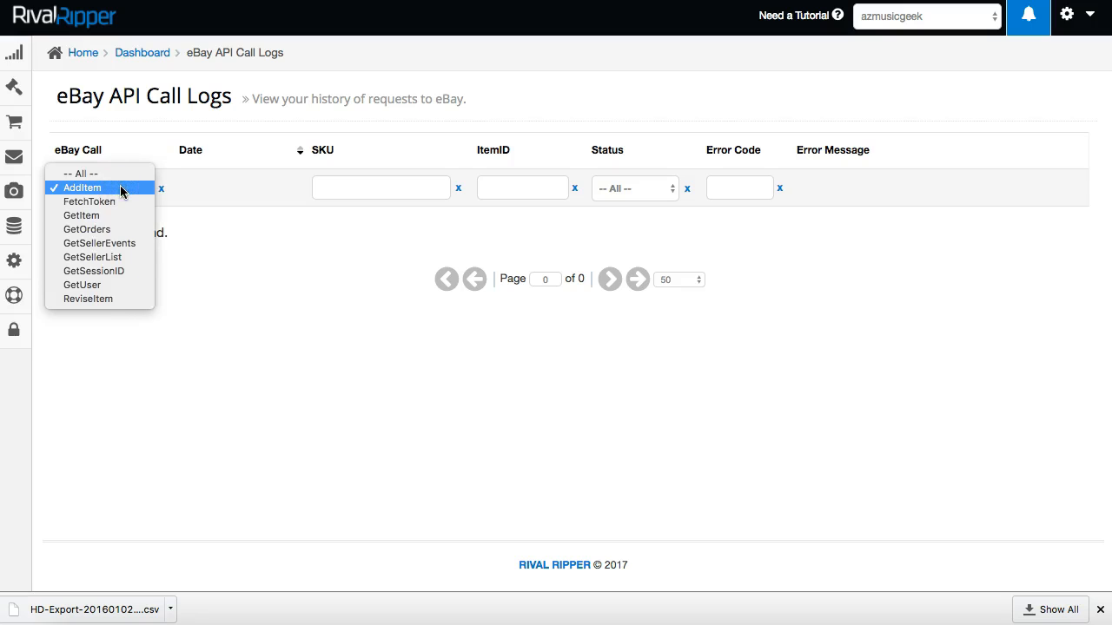
{"action": "left_click", "coordinate": [77, 192]}
{"action": "left_click", "coordinate": [75, 188]}
{"action": "left_click", "coordinate": [94, 299]}
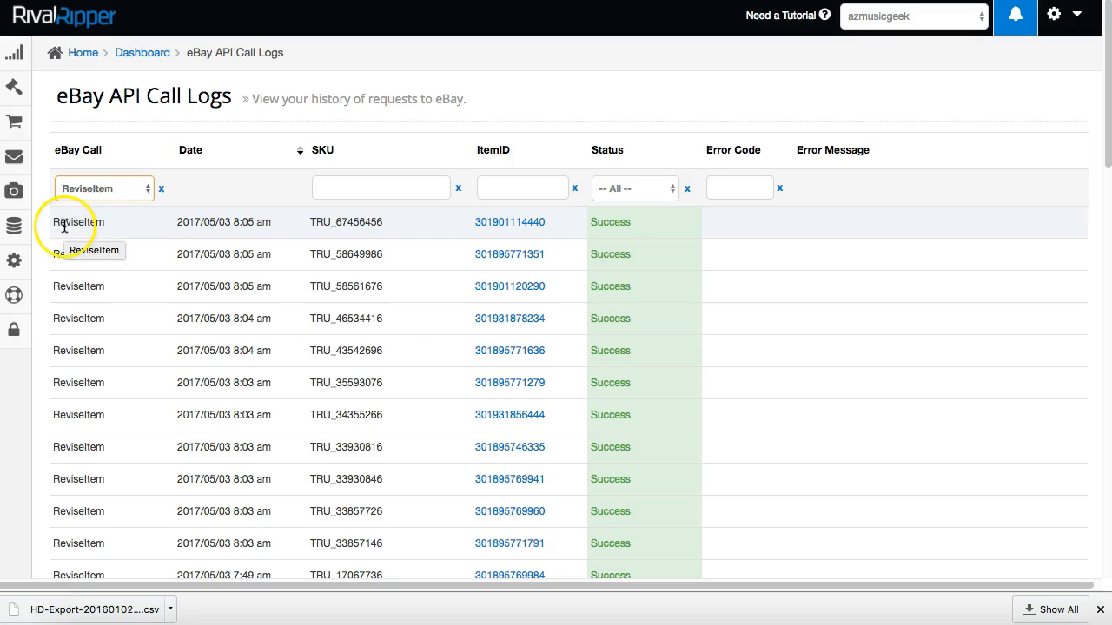
{"action": "left_click_drag", "start_coordinate": [64, 225], "coordinate": [166, 231]}
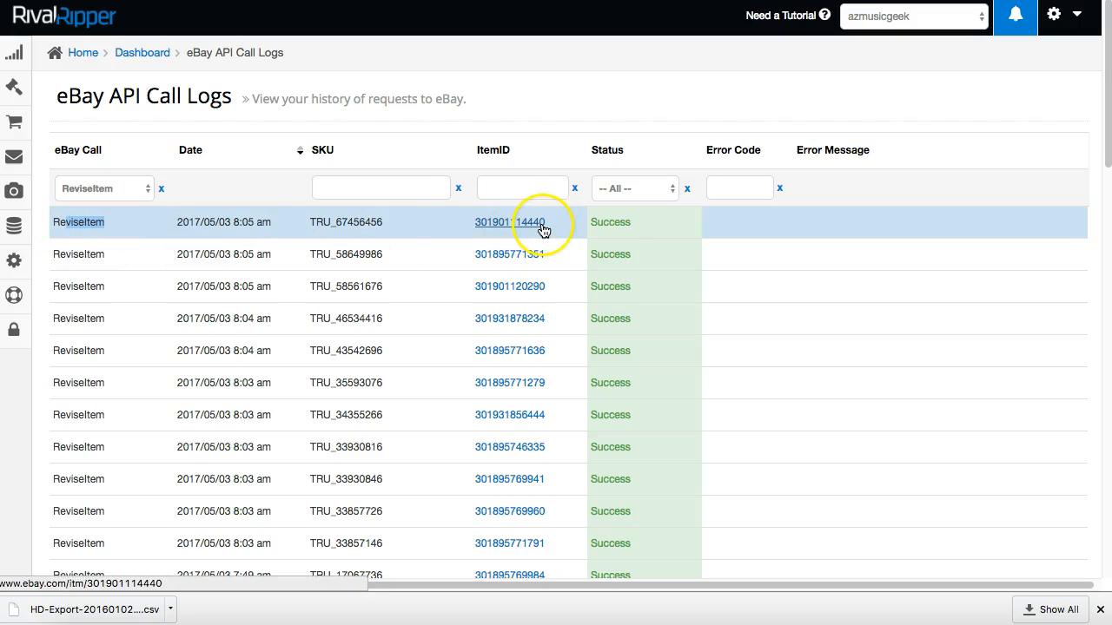
{"action": "left_click_drag", "start_coordinate": [589, 223], "coordinate": [627, 224]}
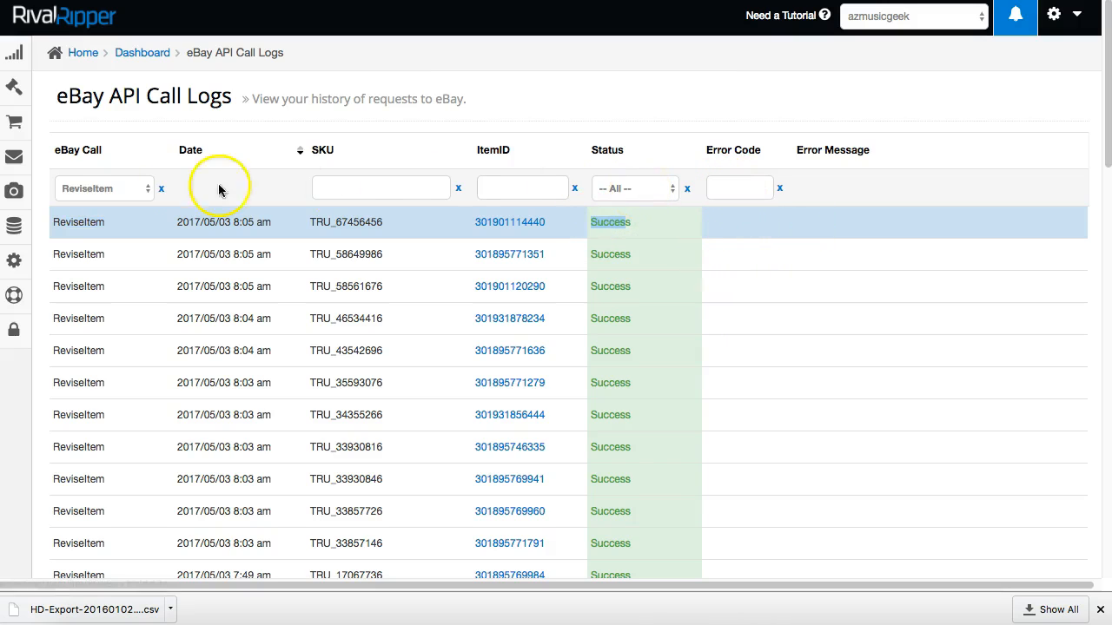
{"action": "mouse_move", "coordinate": [19, 91]}
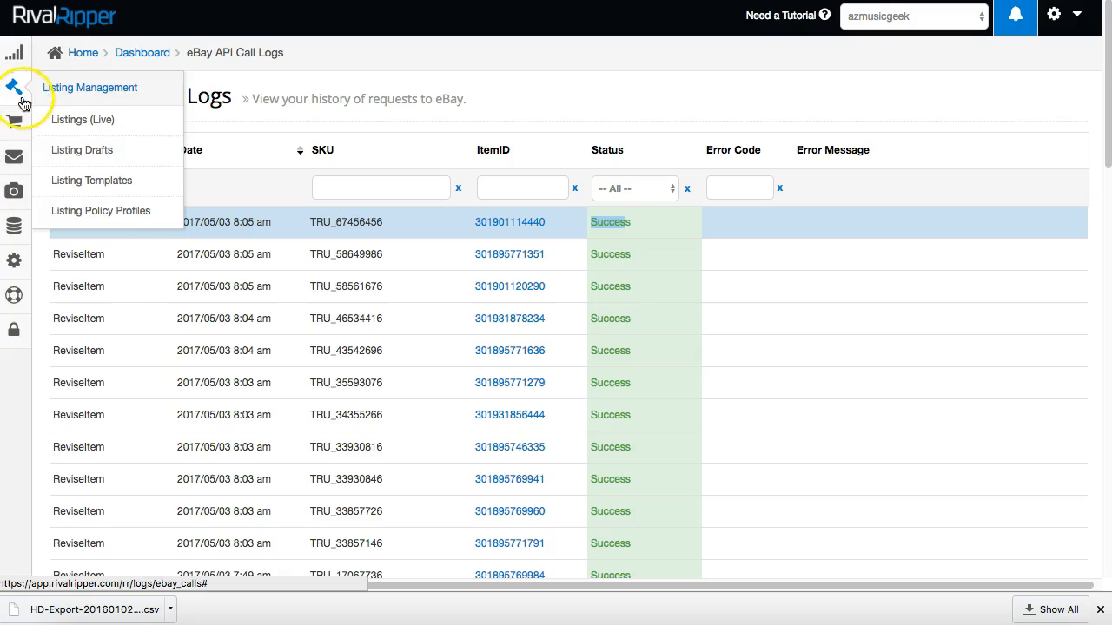
Go from the live listings to the Import page and scroll to Upload Settings.
{"action": "left_click", "coordinate": [87, 120]}
{"action": "left_click", "coordinate": [205, 169]}
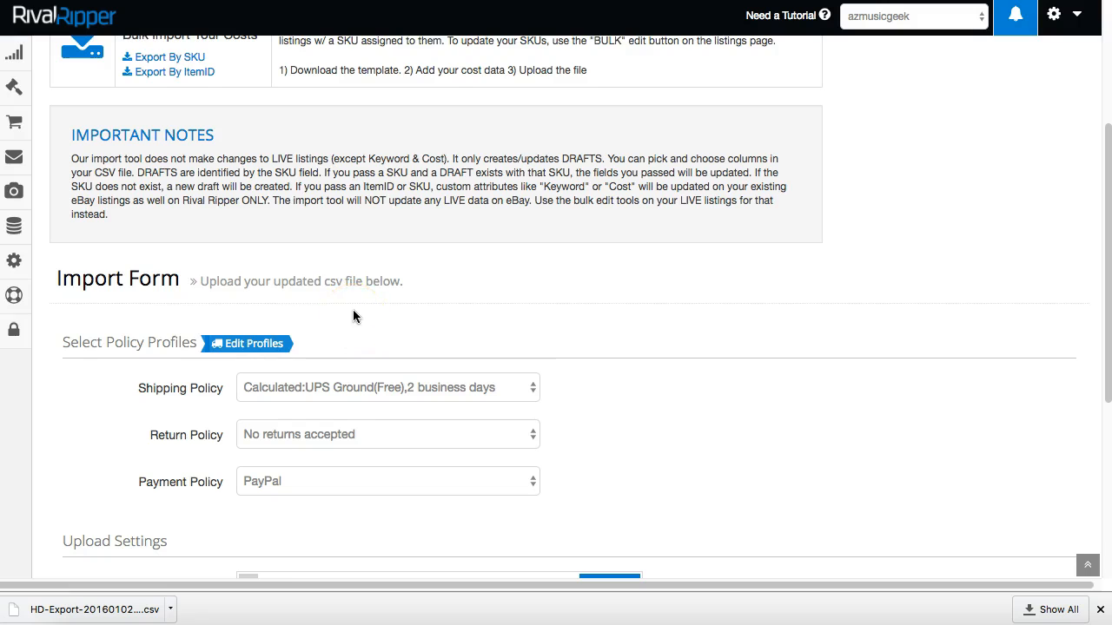
{"action": "scroll", "coordinate": [353, 313], "scroll_direction": "down", "scroll_amount": 2}
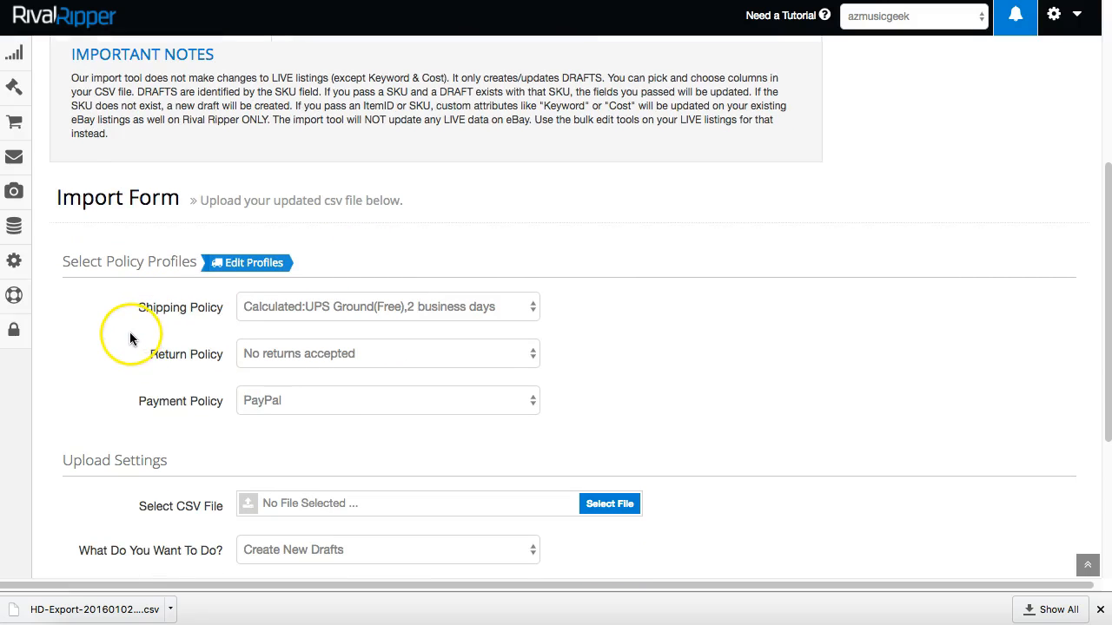
{"action": "scroll", "coordinate": [127, 328], "scroll_direction": "down", "scroll_amount": 2}
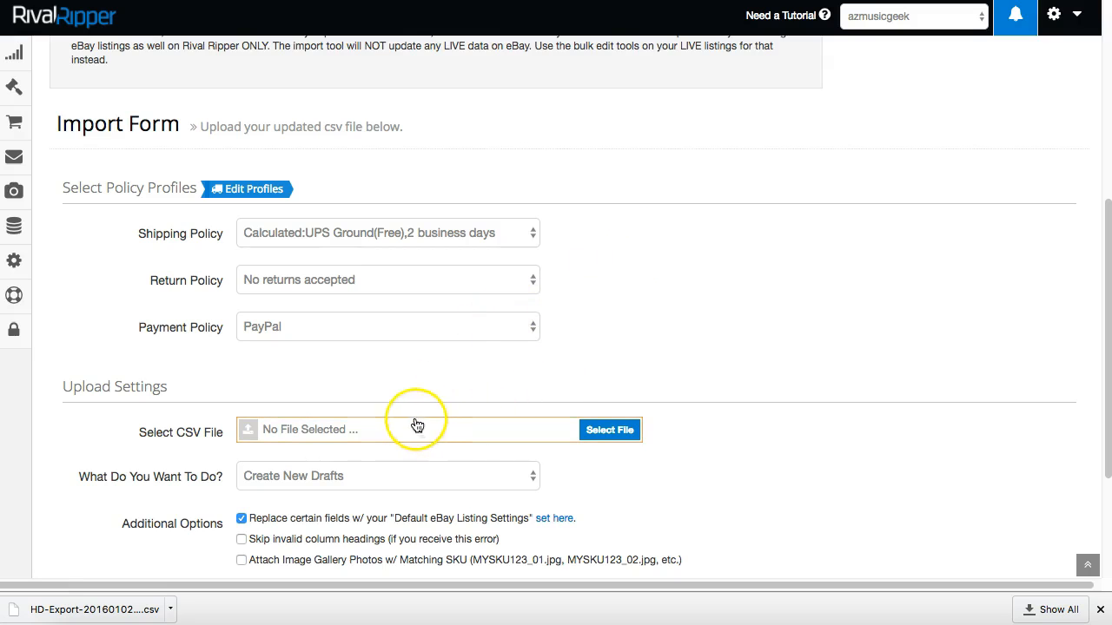
{"action": "scroll", "coordinate": [323, 390], "scroll_direction": "down", "scroll_amount": 2}
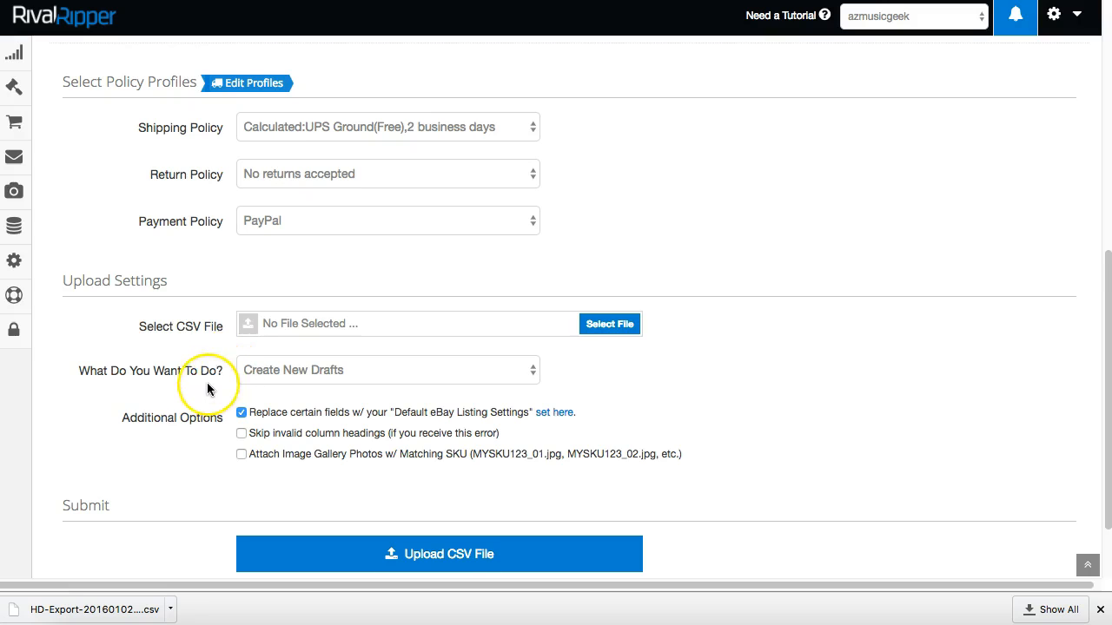
{"action": "scroll", "coordinate": [207, 389], "scroll_direction": "down", "scroll_amount": 1}
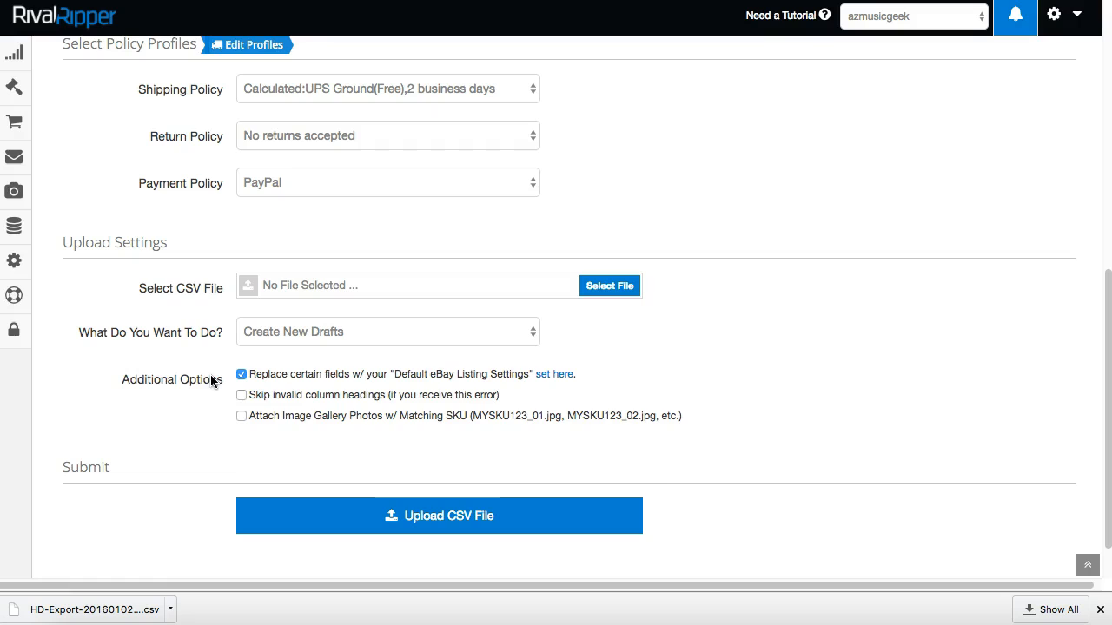
Highlight the MYSKU123_01.jpg and MYSKU123_02.jpg example names and their SKU prefix MYSKU123_.
{"action": "left_click", "coordinate": [397, 419]}
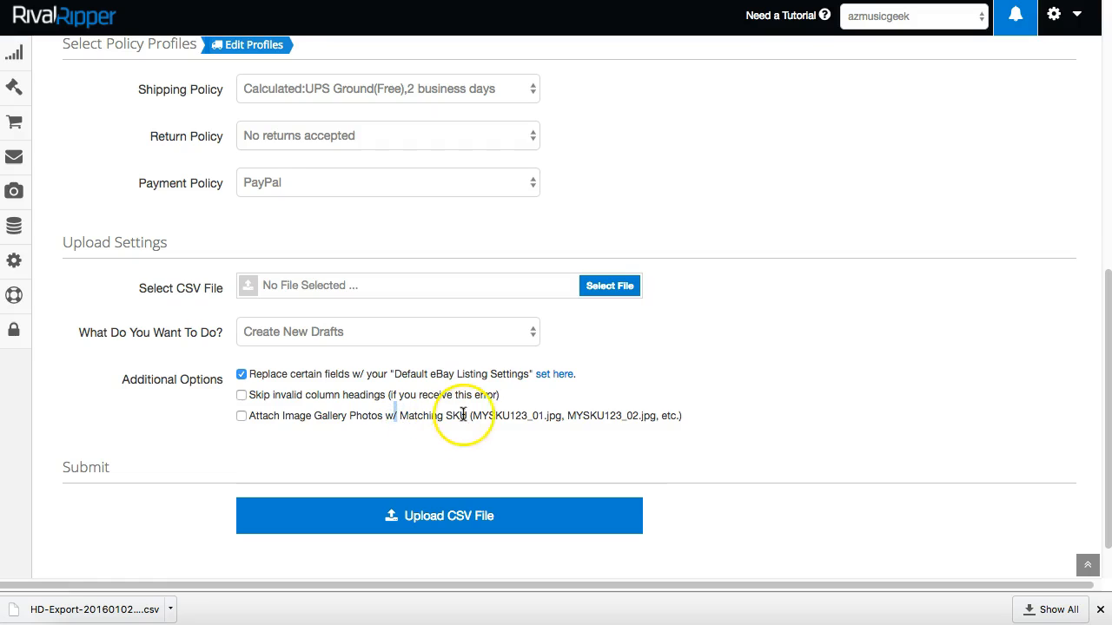
{"action": "left_click_drag", "start_coordinate": [473, 415], "coordinate": [560, 418]}
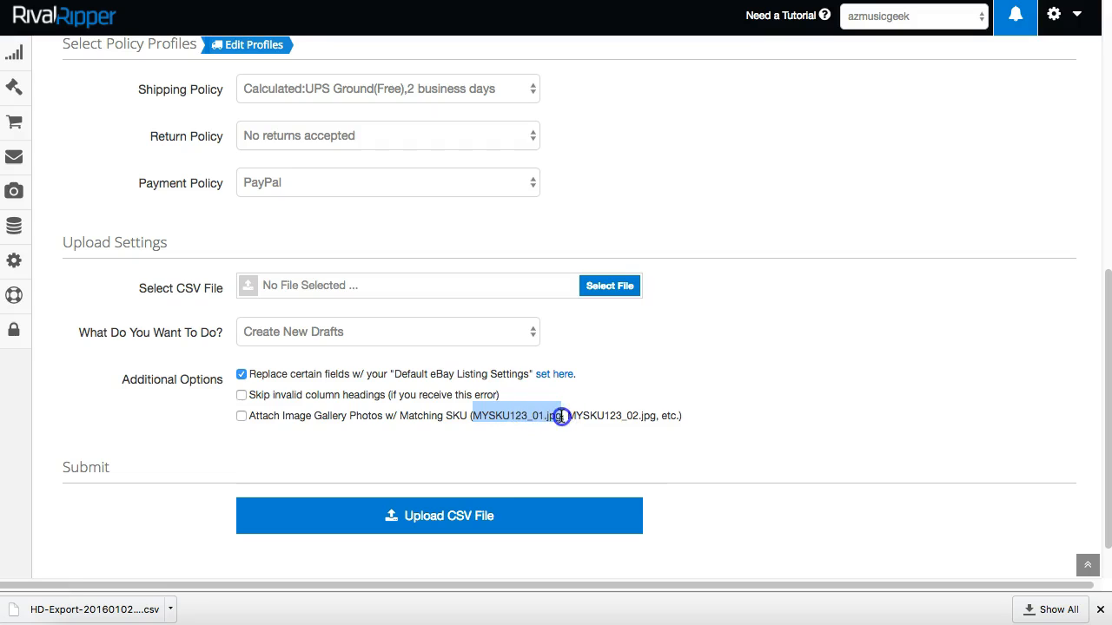
{"action": "left_click", "coordinate": [562, 416]}
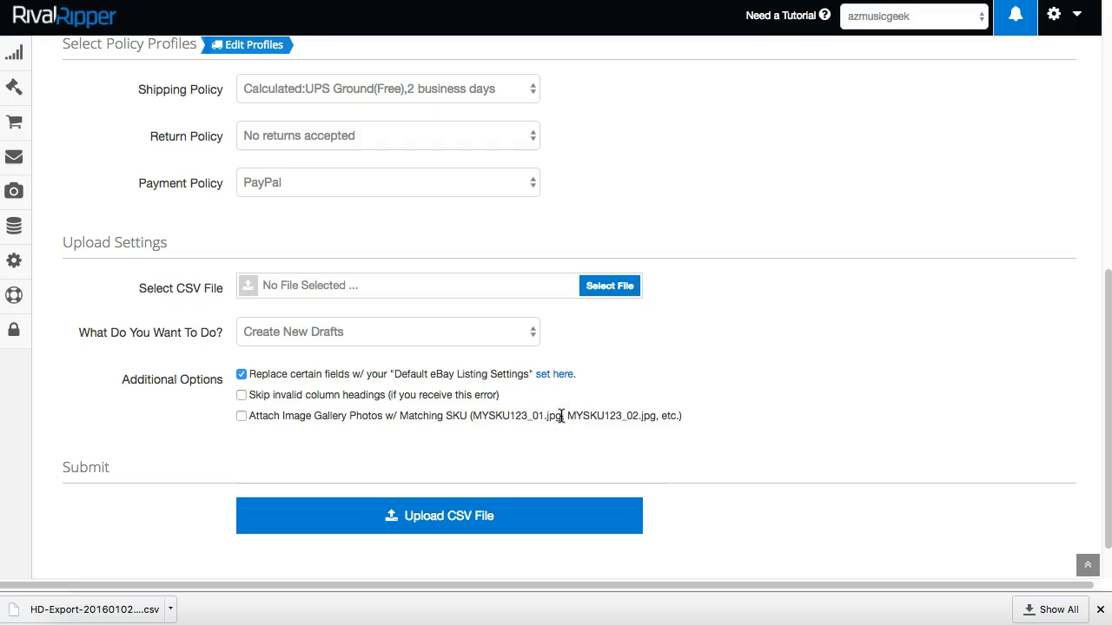
{"action": "left_click_drag", "start_coordinate": [568, 415], "coordinate": [654, 416]}
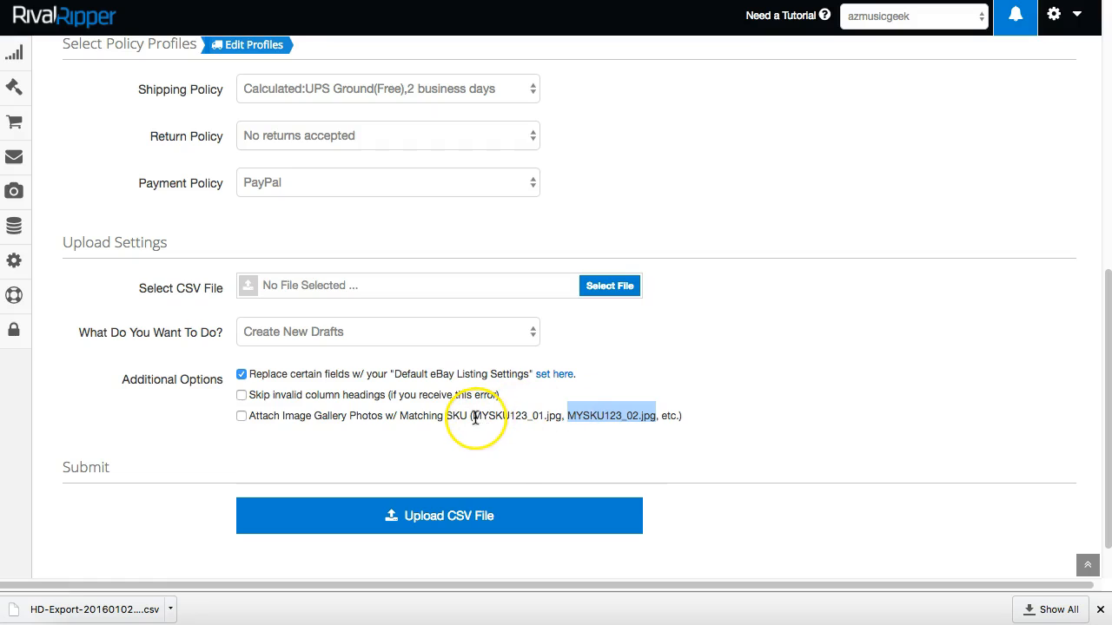
{"action": "left_click_drag", "start_coordinate": [475, 418], "coordinate": [561, 416]}
{"action": "double_click", "coordinate": [529, 417]}
{"action": "left_click", "coordinate": [532, 416]}
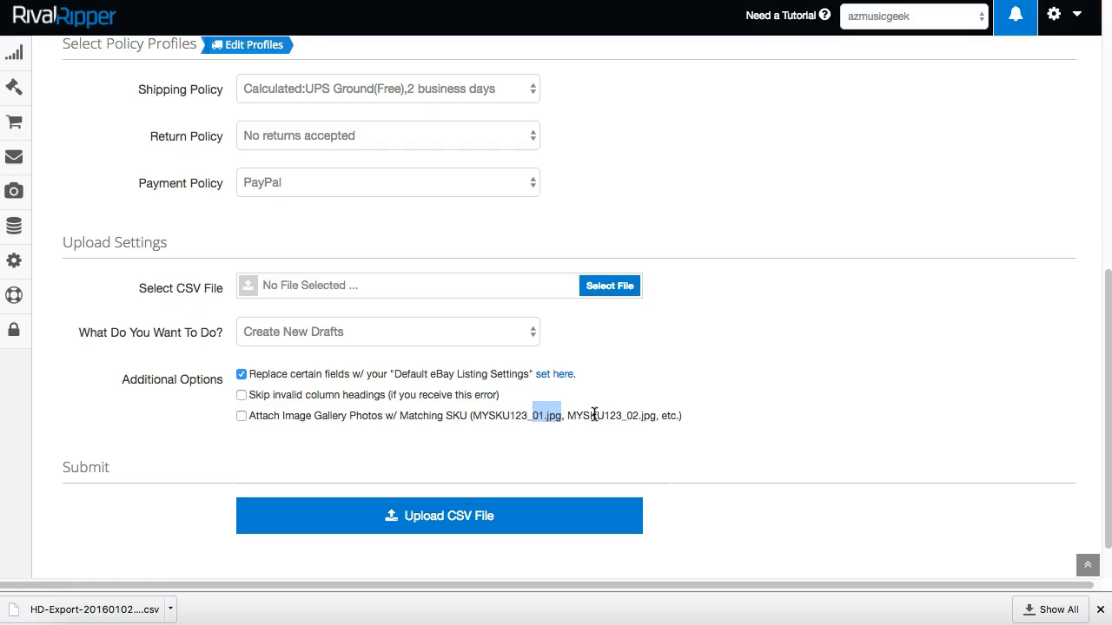
{"action": "left_click_drag", "start_coordinate": [473, 416], "coordinate": [531, 416]}
{"action": "left_click", "coordinate": [14, 192]}
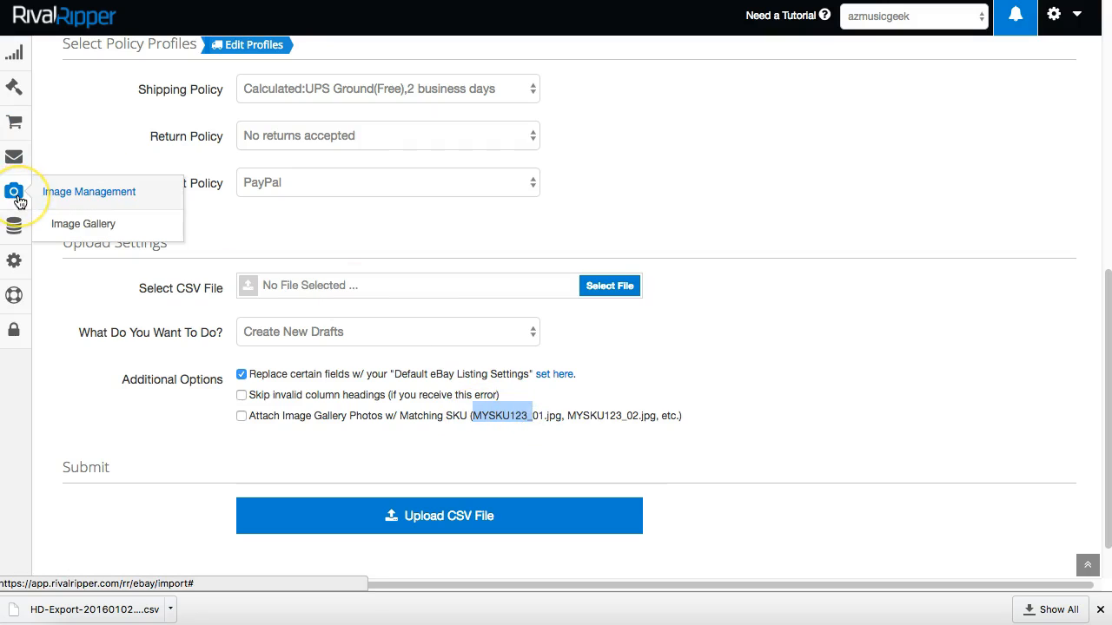
{"action": "left_click", "coordinate": [52, 191]}
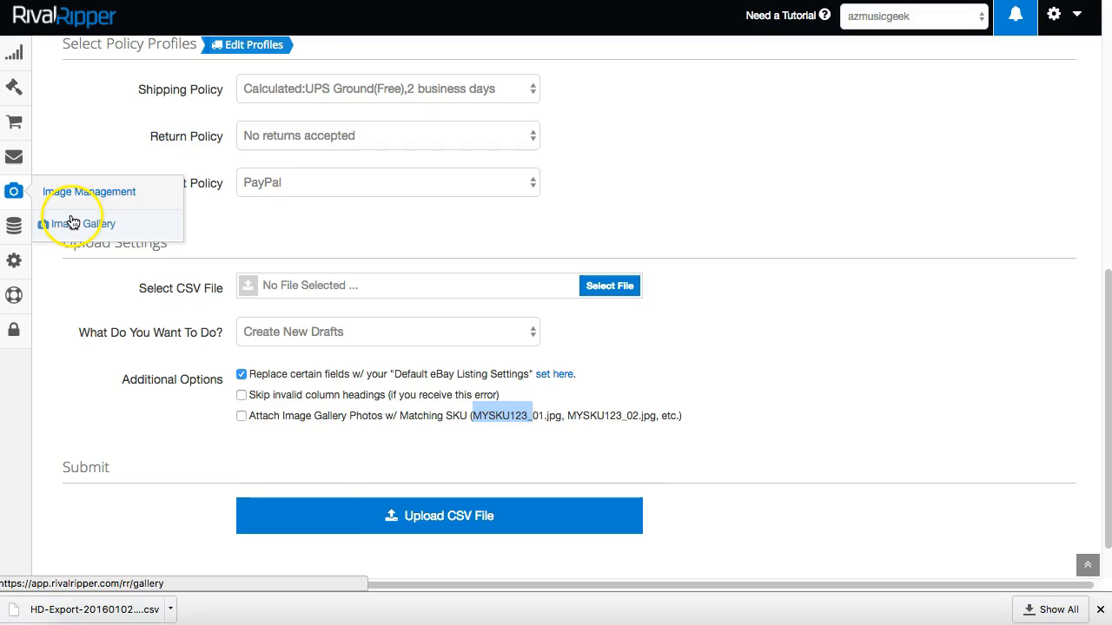
{"action": "left_click", "coordinate": [143, 182]}
{"action": "left_click", "coordinate": [496, 413]}
{"action": "left_click_drag", "start_coordinate": [475, 417], "coordinate": [531, 416]}
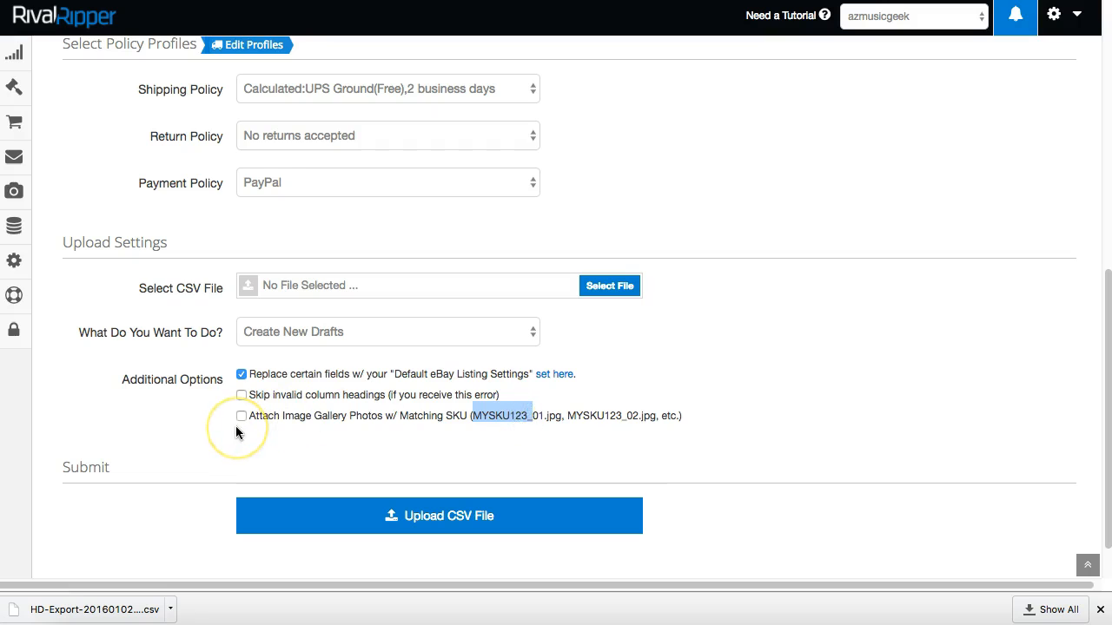
Tick 'Attach Image Gallery Photos w/ Matching SKU' and highlight the example gallery file names again.
{"action": "left_click", "coordinate": [241, 415]}
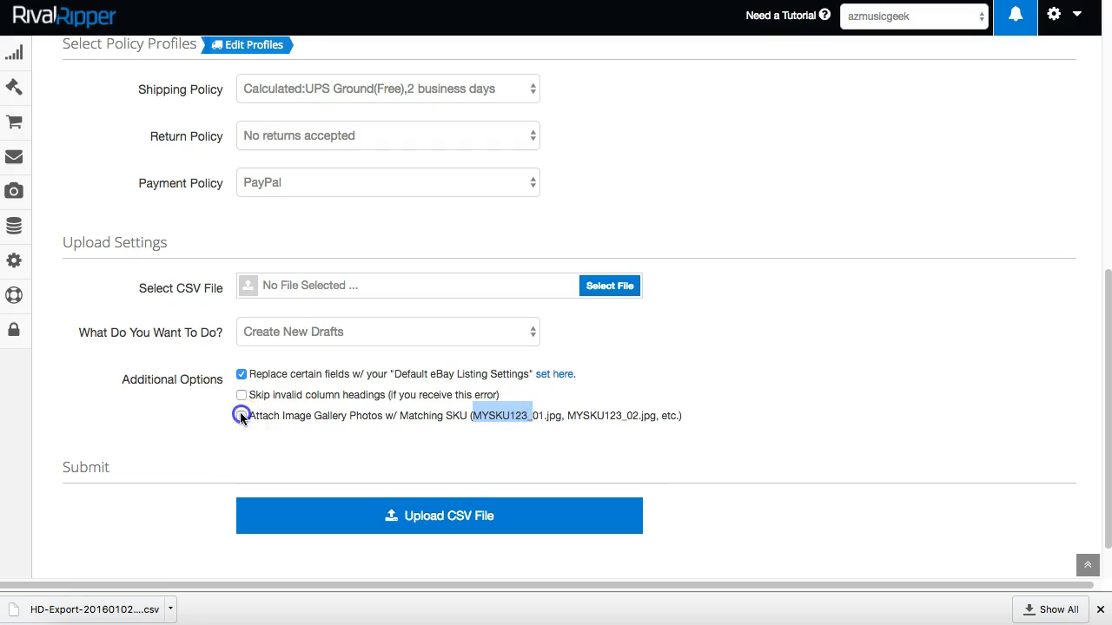
{"action": "left_click", "coordinate": [472, 417]}
{"action": "mouse_move", "coordinate": [16, 195]}
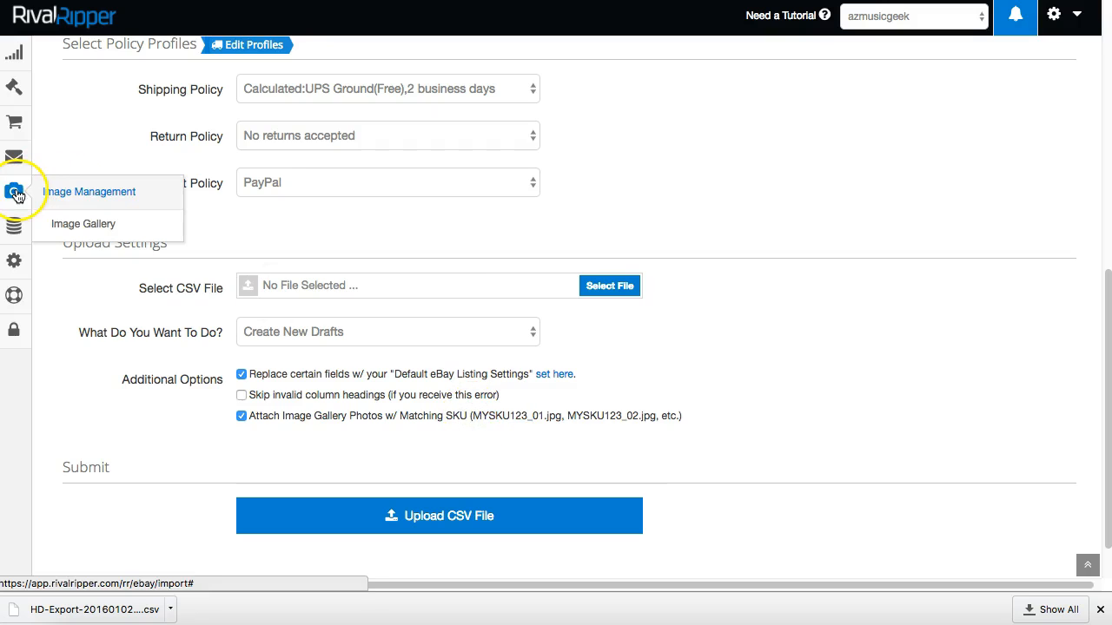
{"action": "left_click_drag", "start_coordinate": [472, 416], "coordinate": [656, 417]}
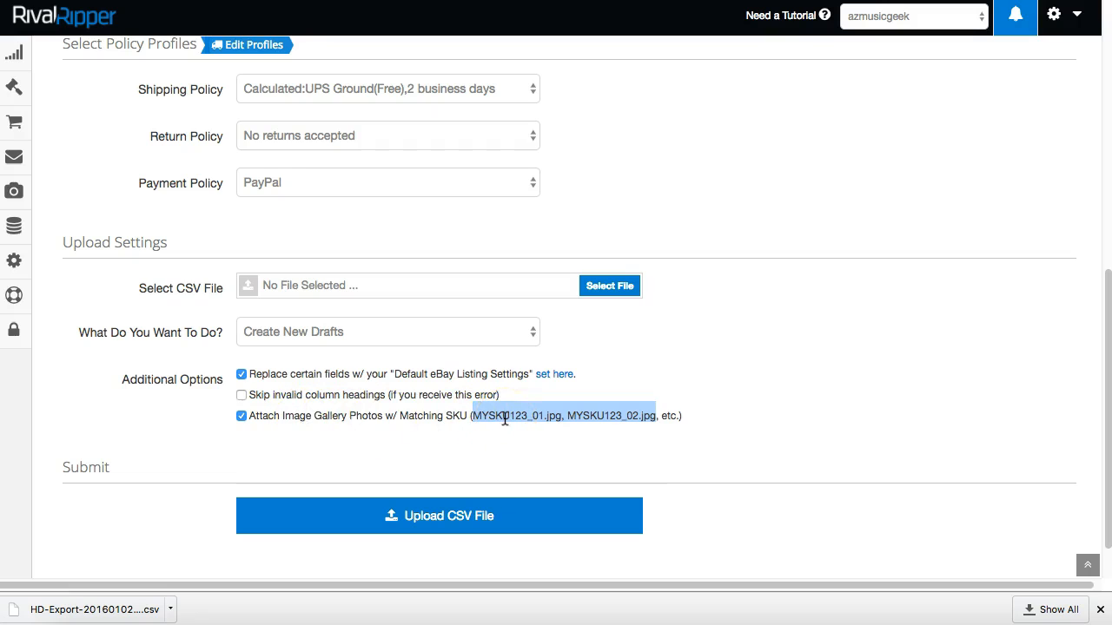
{"action": "left_click_drag", "start_coordinate": [480, 417], "coordinate": [657, 417]}
Open the first Dreambaby draft from Listing Drafts for editing.
{"action": "mouse_move", "coordinate": [14, 86]}
{"action": "left_click", "coordinate": [93, 148]}
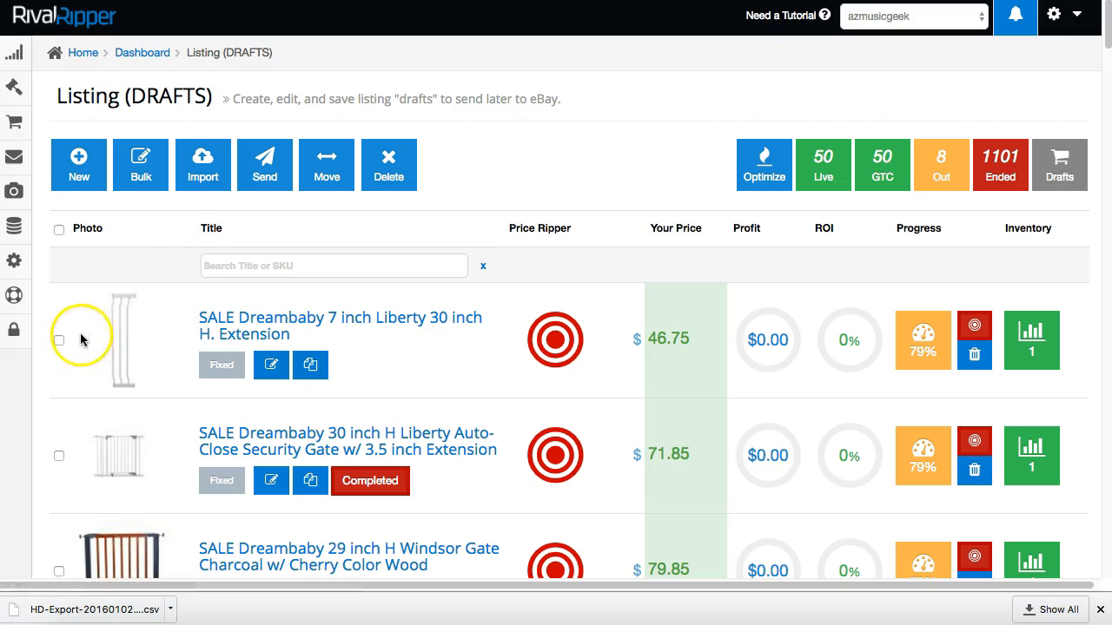
{"action": "left_click", "coordinate": [59, 339]}
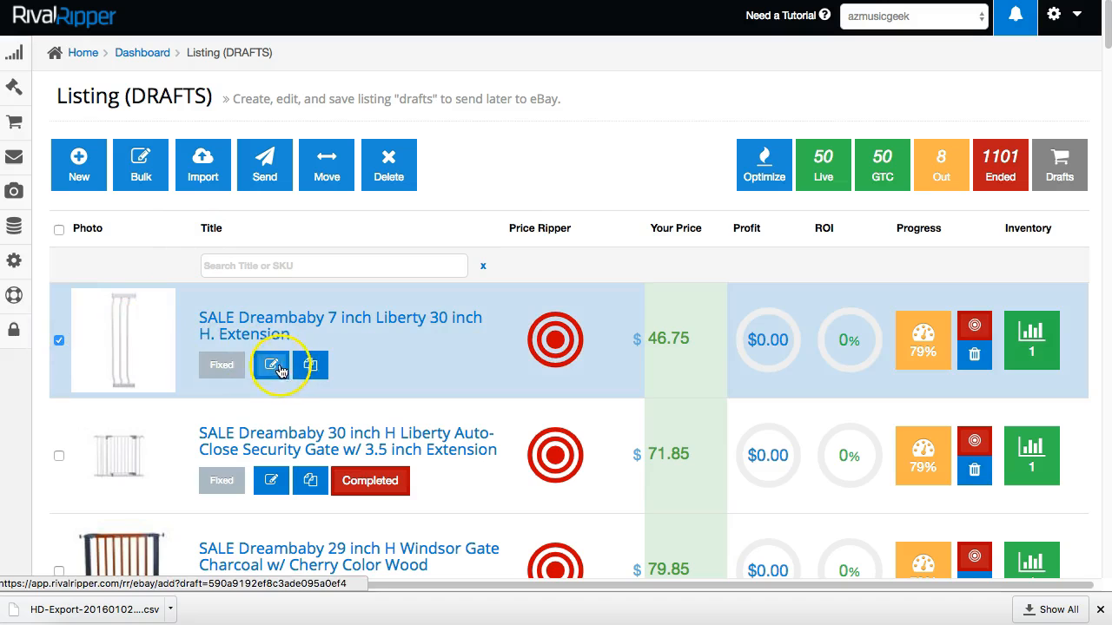
{"action": "left_click", "coordinate": [58, 339]}
{"action": "left_click", "coordinate": [269, 365]}
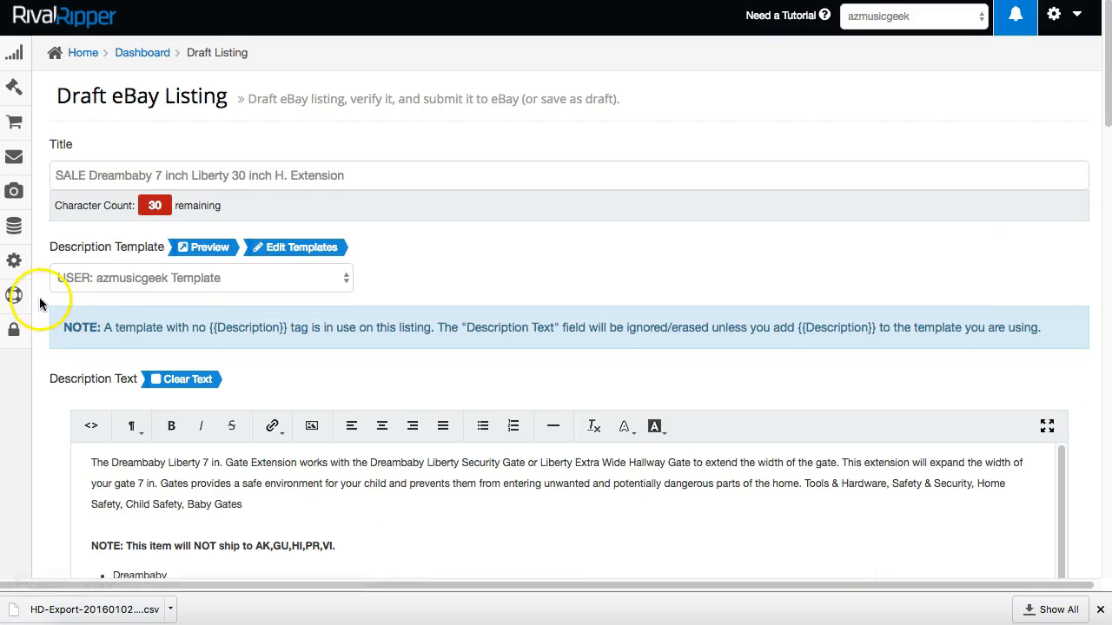
Scroll down to the Images section and bring up the Image Gallery picker.
{"action": "scroll", "coordinate": [36, 298], "scroll_direction": "down", "scroll_amount": 10}
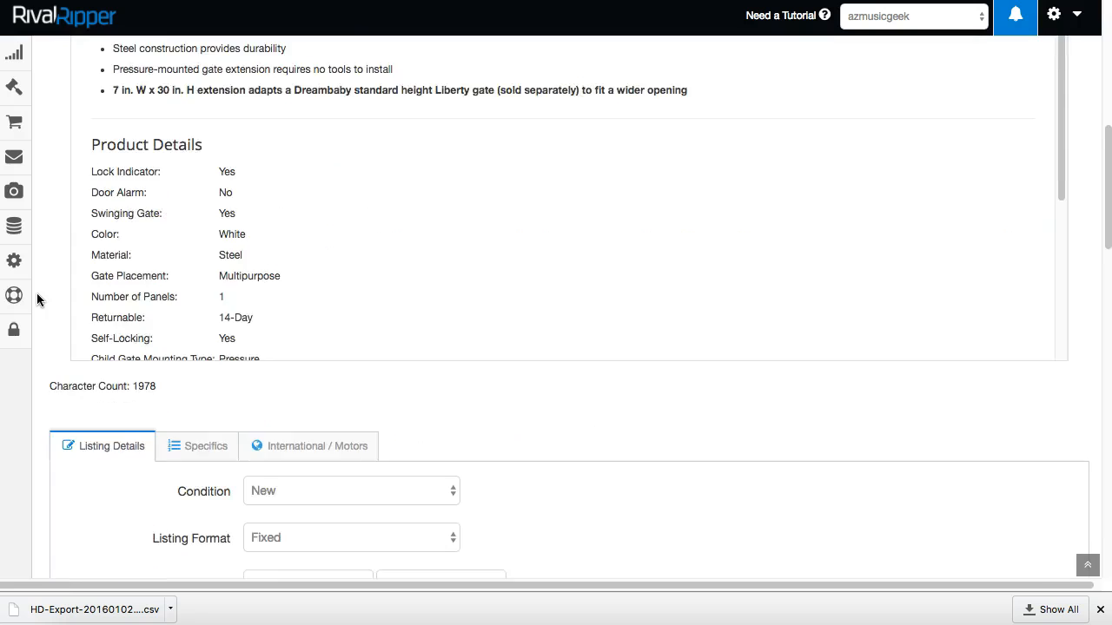
{"action": "scroll", "coordinate": [36, 298], "scroll_direction": "down", "scroll_amount": 6}
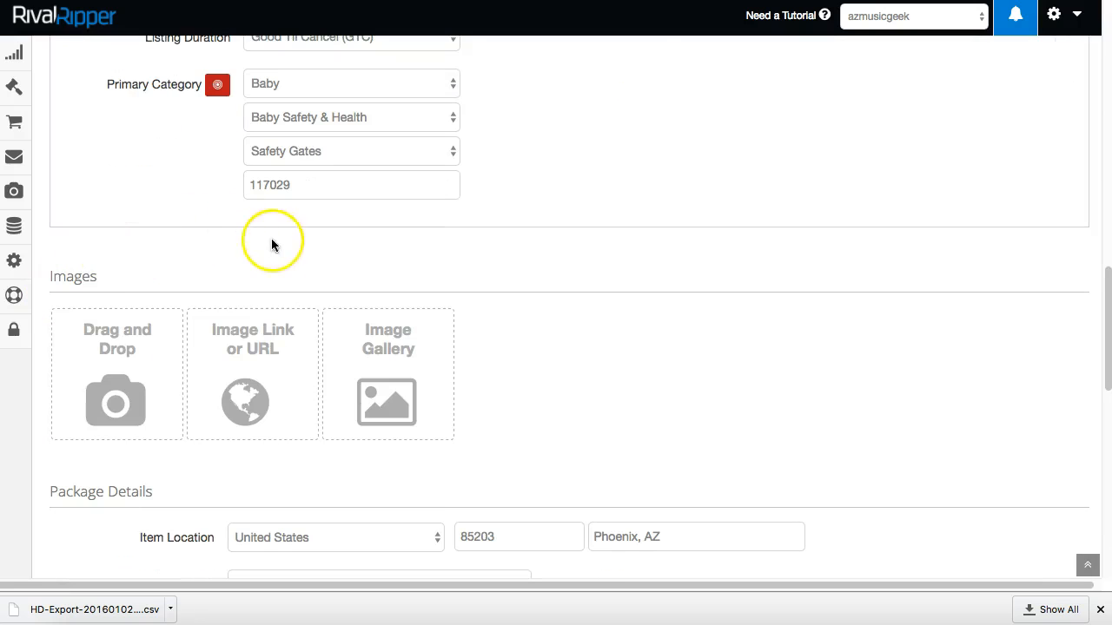
{"action": "left_click", "coordinate": [266, 340]}
{"action": "left_click", "coordinate": [250, 351]}
{"action": "left_click", "coordinate": [373, 328]}
{"action": "left_click", "coordinate": [390, 369]}
Check the first live listing's progress details, its SKU and 49.98 cost, then cancel the dialog.
{"action": "left_click", "coordinate": [392, 355]}
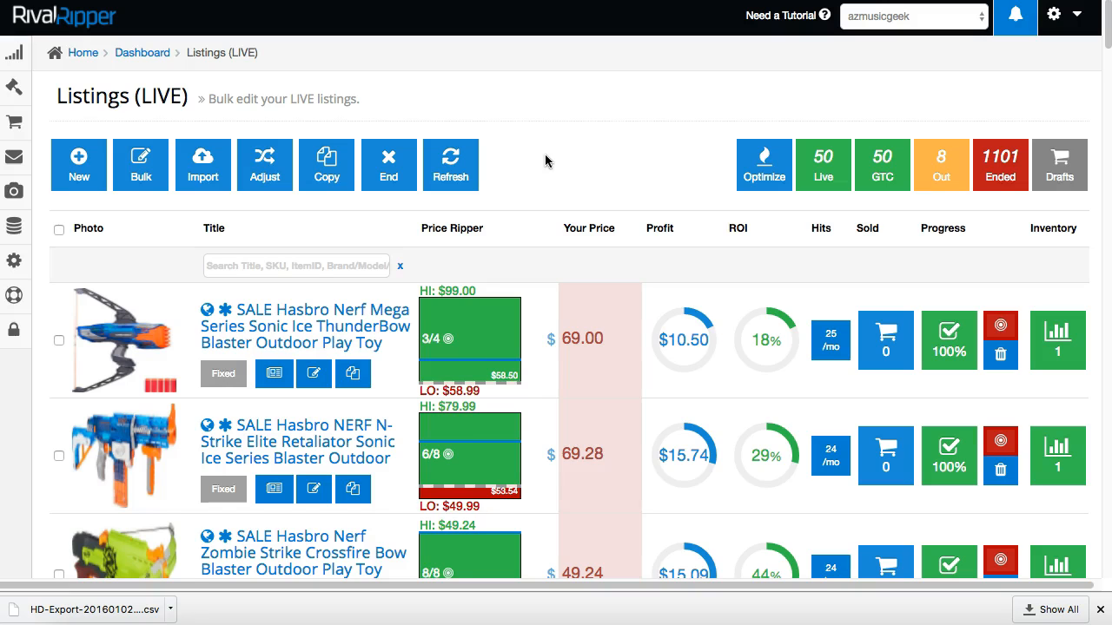
{"action": "left_click", "coordinate": [950, 347]}
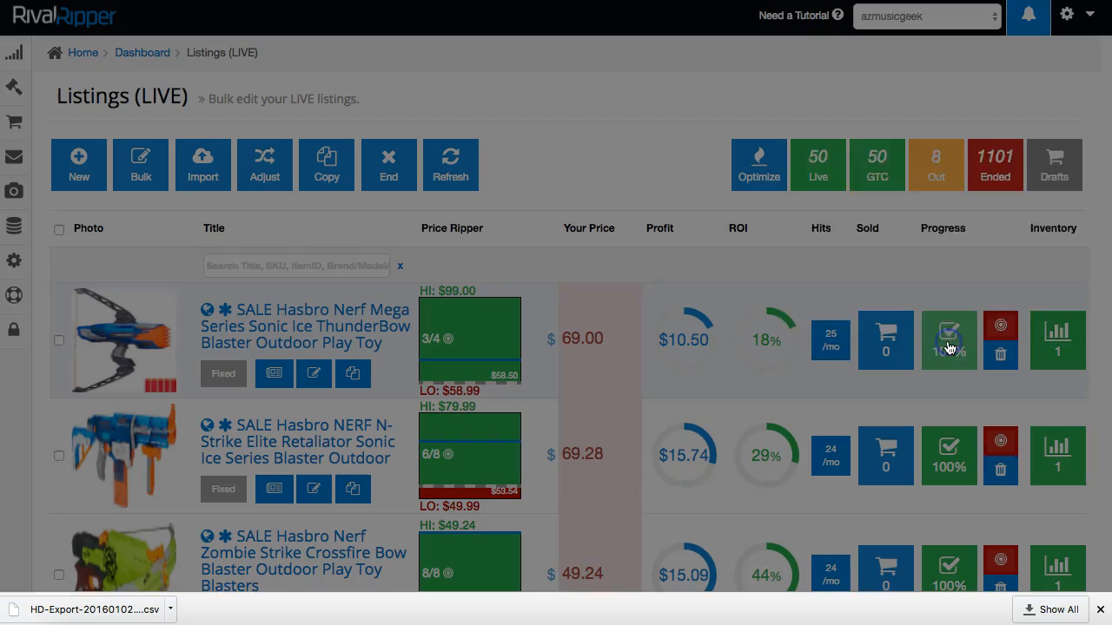
{"action": "double_click", "coordinate": [892, 168]}
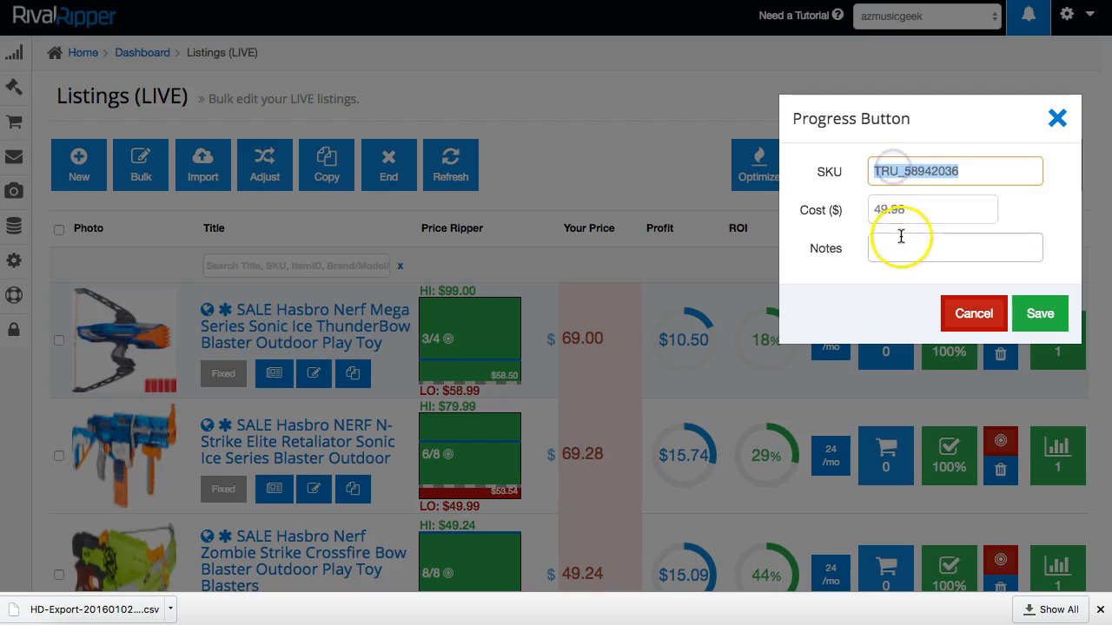
{"action": "left_click", "coordinate": [883, 209]}
{"action": "double_click", "coordinate": [884, 209]}
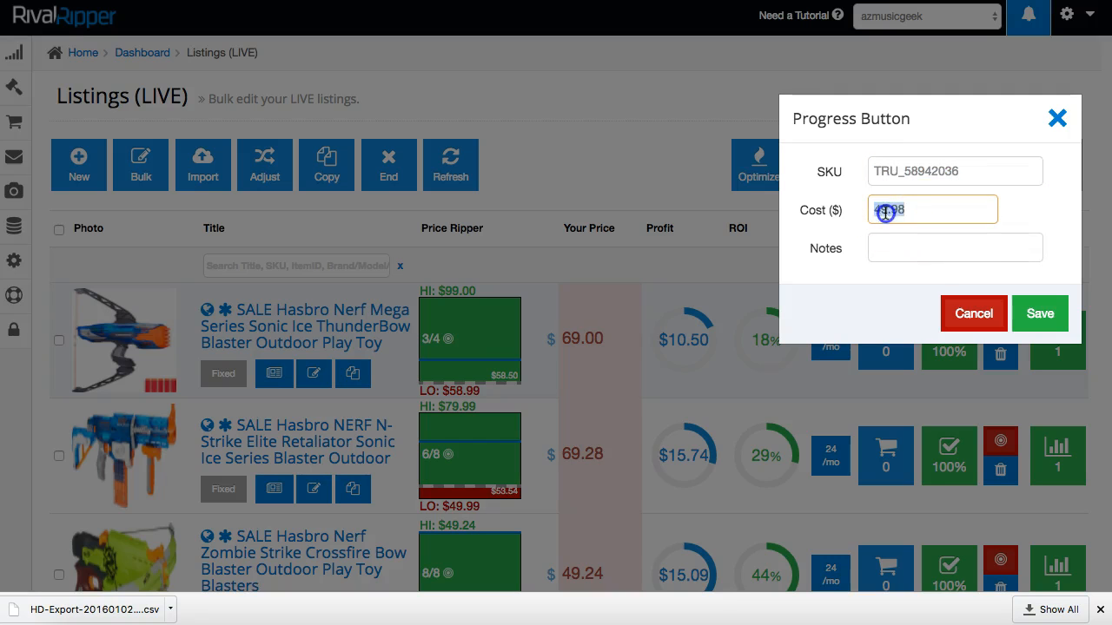
{"action": "left_click", "coordinate": [966, 314]}
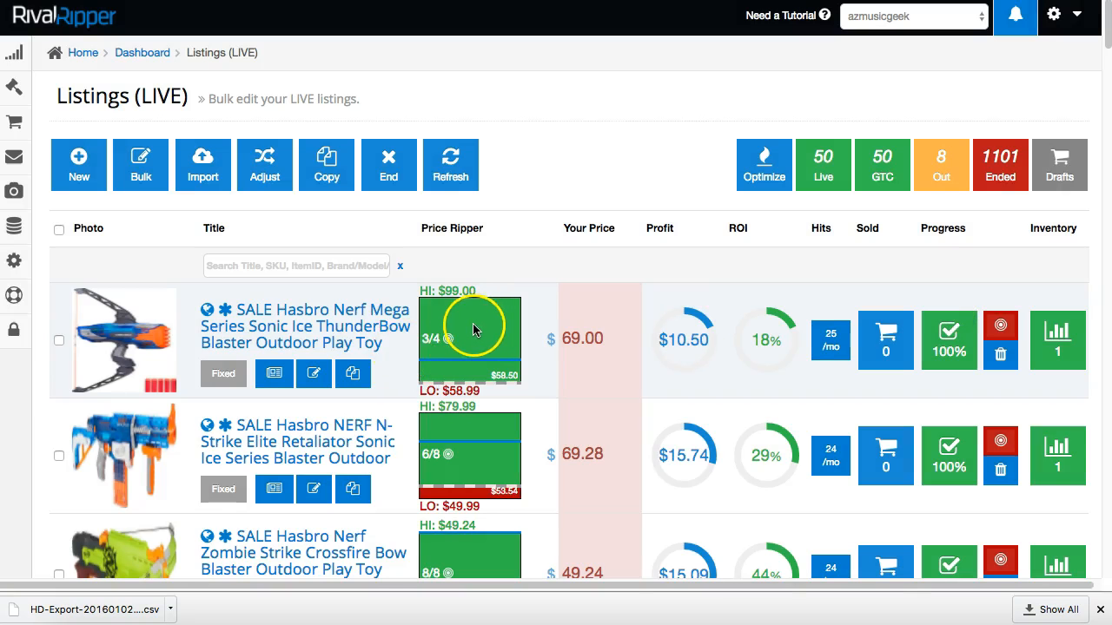
Open the first listing's Price Ripper comparison and select the search text 'hasbro b3578'.
{"action": "left_click", "coordinate": [473, 328]}
{"action": "double_click", "coordinate": [372, 113]}
{"action": "left_click", "coordinate": [371, 112]}
{"action": "triple_click", "coordinate": [371, 112]}
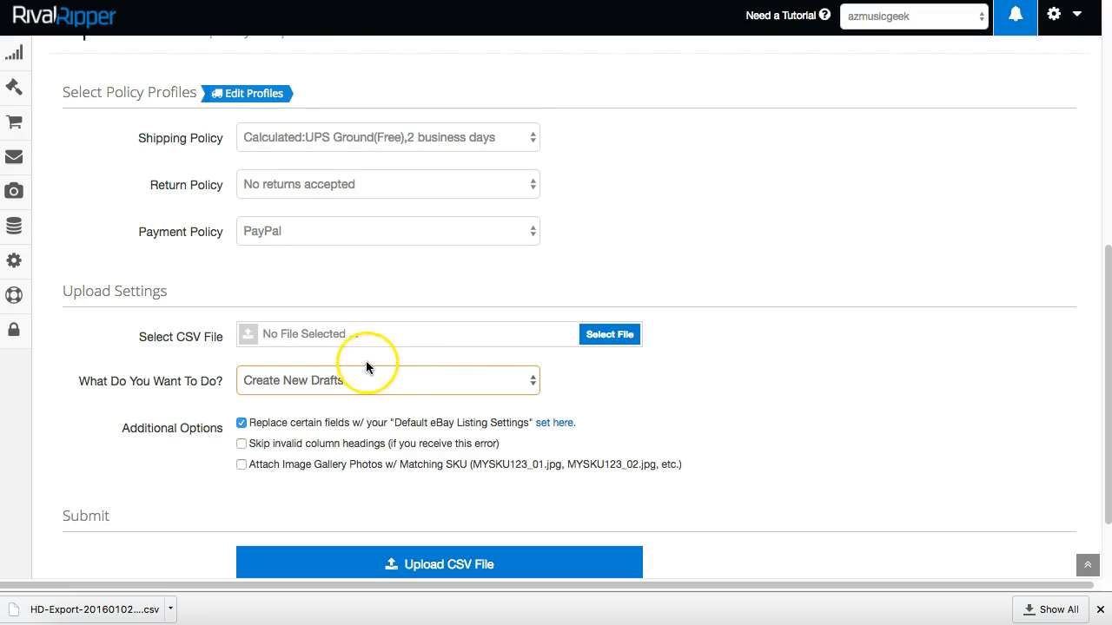
{"action": "left_click", "coordinate": [283, 352]}
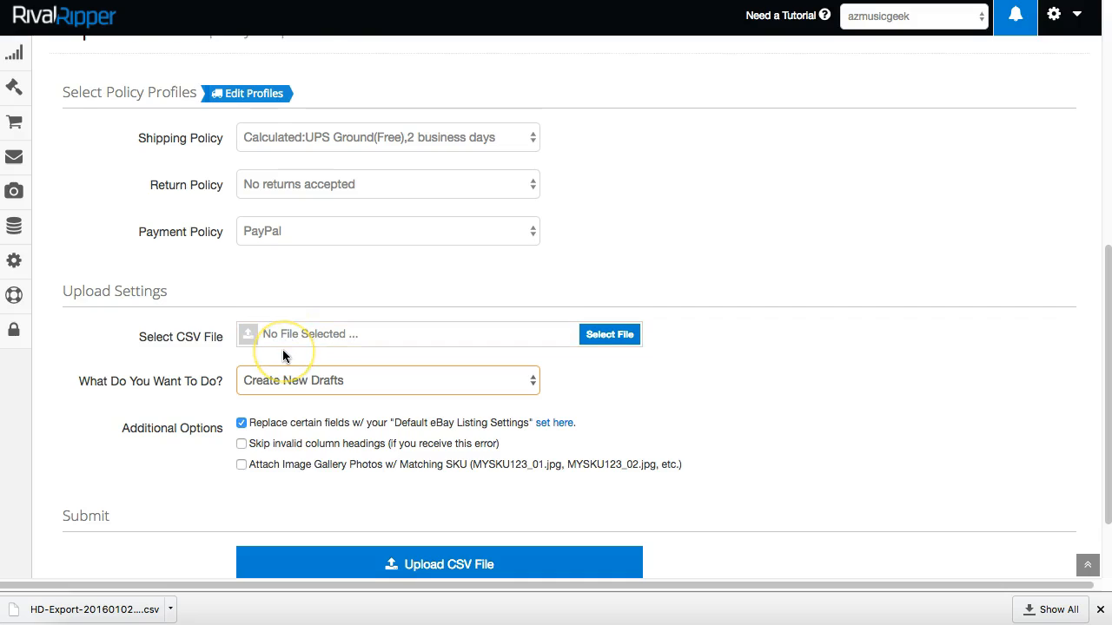
{"action": "left_click", "coordinate": [277, 348]}
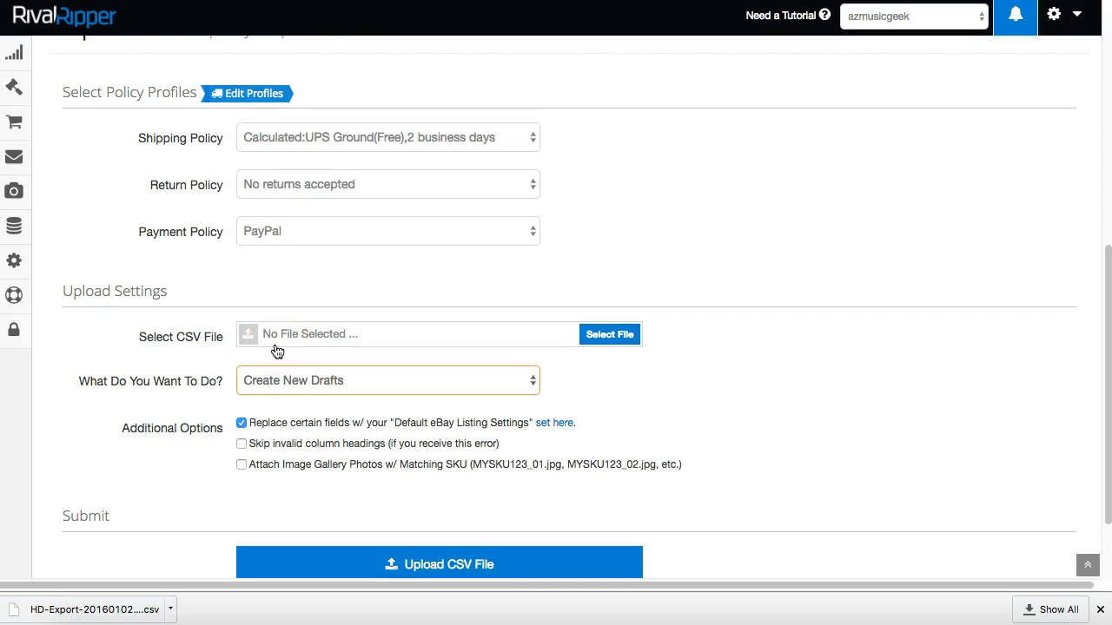
{"action": "left_click", "coordinate": [14, 88]}
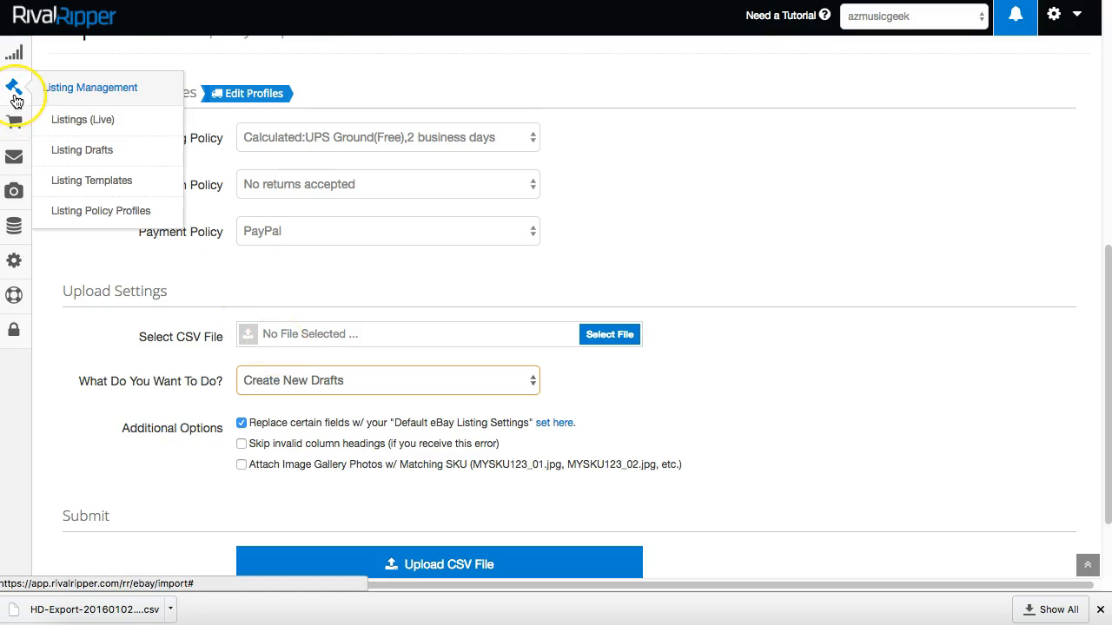
Select all drafts on the Listing Drafts page and delete them.
{"action": "left_click", "coordinate": [77, 151]}
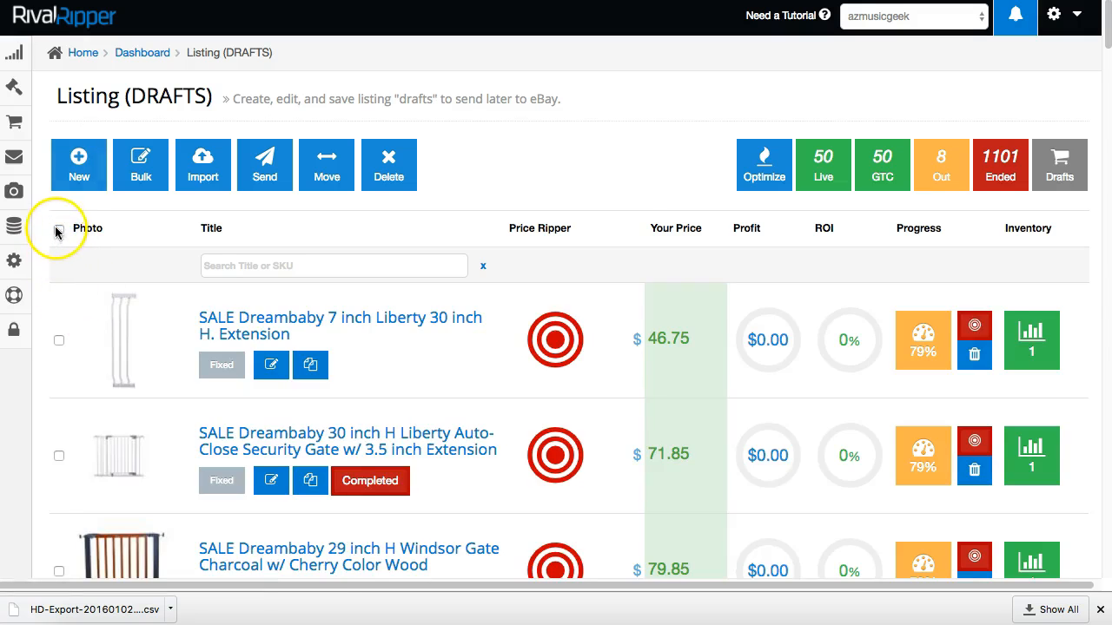
{"action": "left_click", "coordinate": [58, 230]}
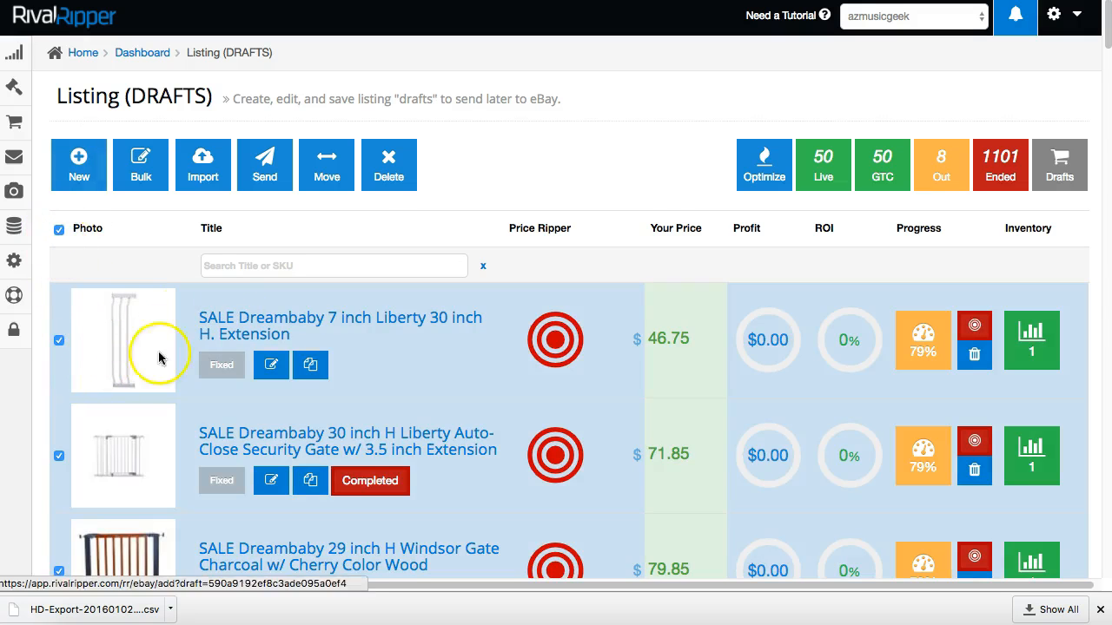
{"action": "left_click", "coordinate": [389, 174]}
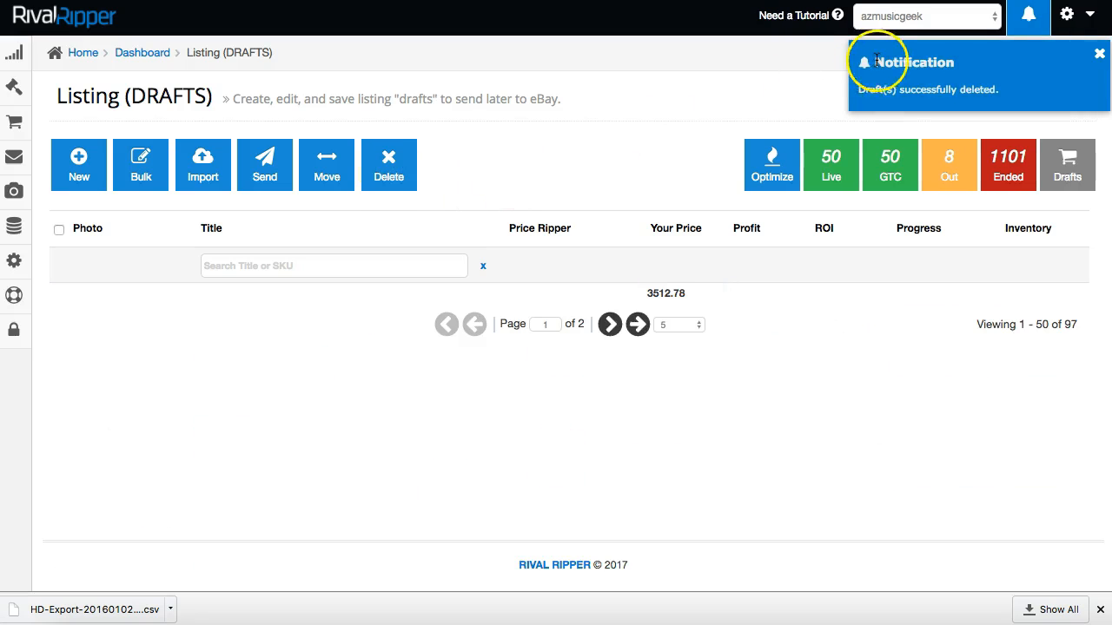
{"action": "left_click_drag", "start_coordinate": [860, 90], "coordinate": [1024, 94]}
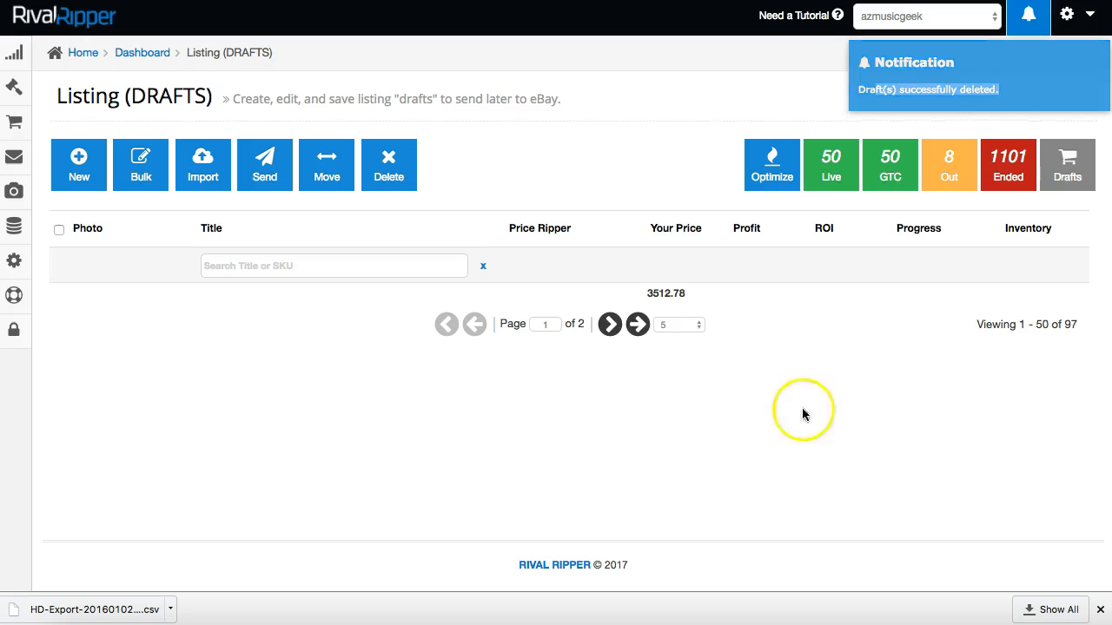
Reload the drafts list and scroll through the new Graco and Fisher-Price drafts.
{"action": "left_click", "coordinate": [610, 324]}
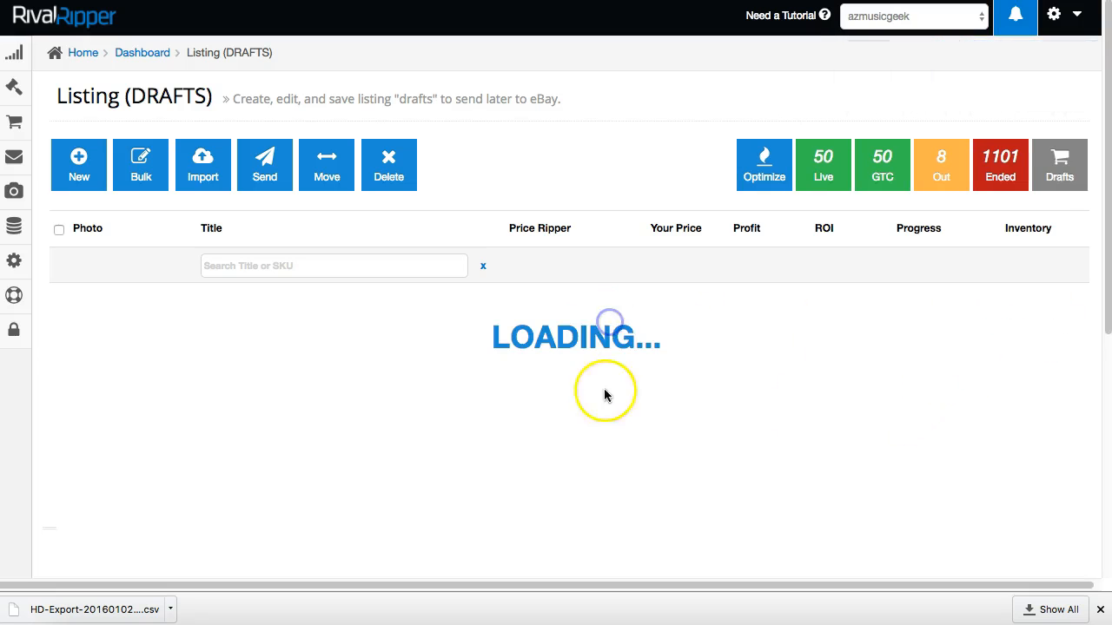
{"action": "scroll", "coordinate": [504, 397], "scroll_direction": "down", "scroll_amount": 15}
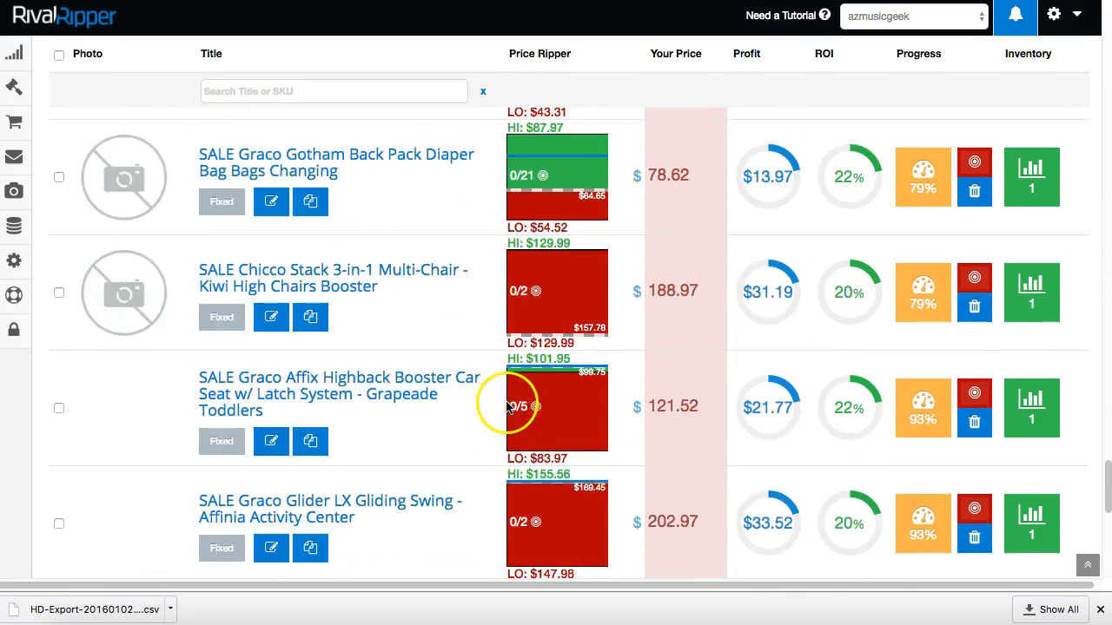
{"action": "scroll", "coordinate": [508, 406], "scroll_direction": "down", "scroll_amount": 10}
{"action": "scroll", "coordinate": [508, 406], "scroll_direction": "up", "scroll_amount": 20}
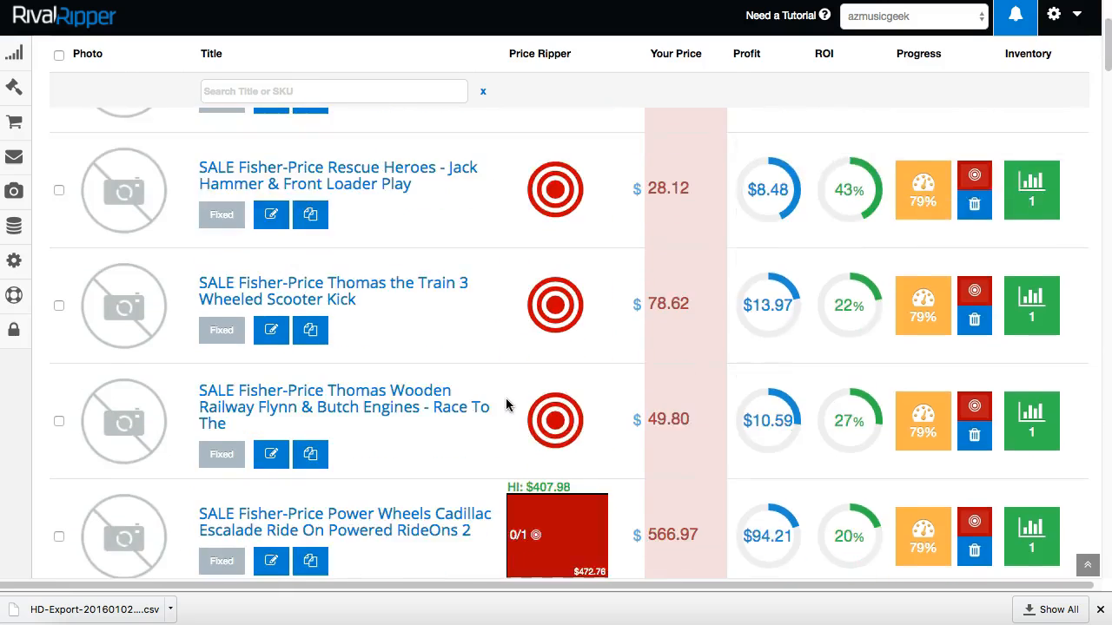
{"action": "scroll", "coordinate": [508, 406], "scroll_direction": "up", "scroll_amount": 5}
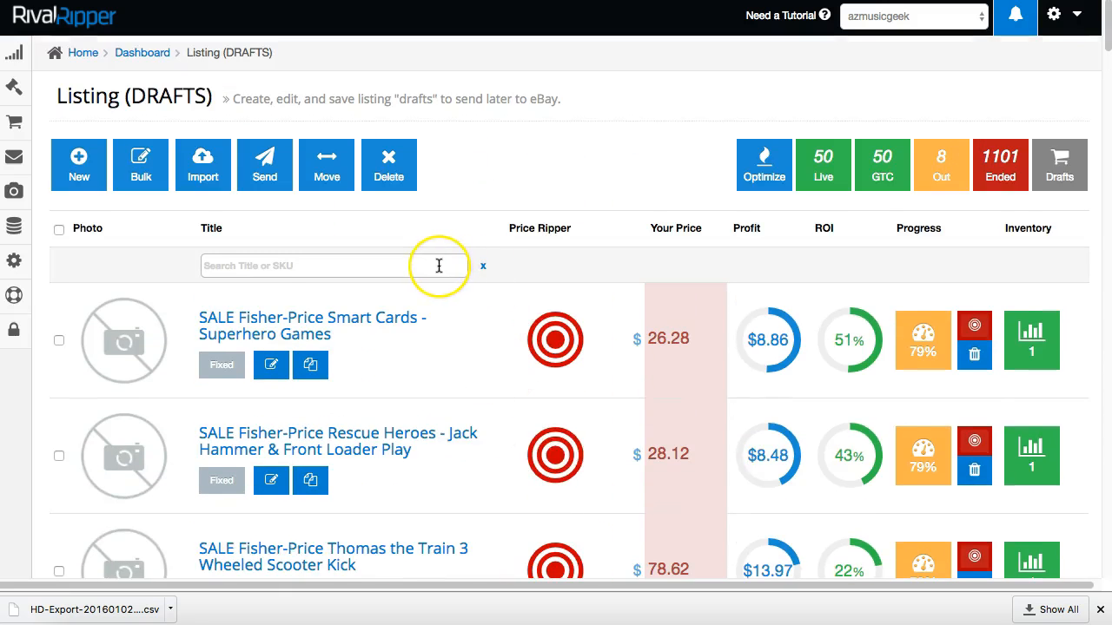